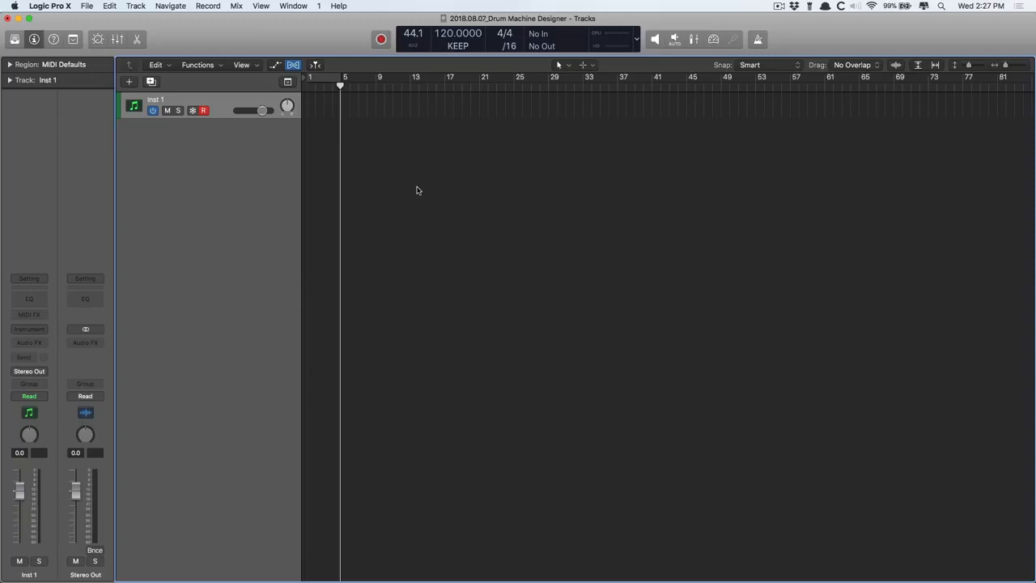
# Load the After Party patch from the Drum Machine Designer electronic kits onto the Inst 1 track
pyautogui.press('y')
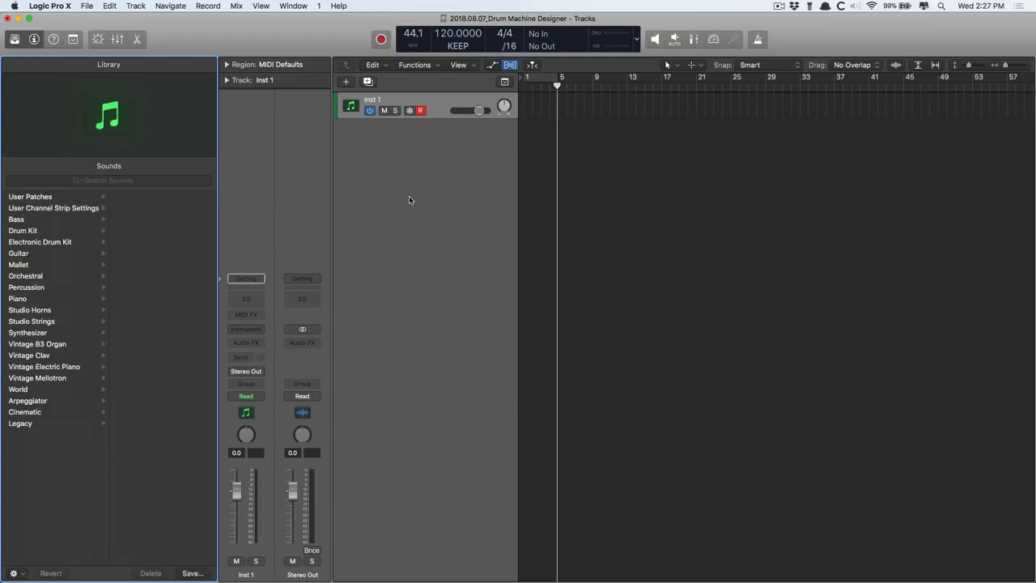
pyautogui.click(70, 242)
pyautogui.click(159, 197)
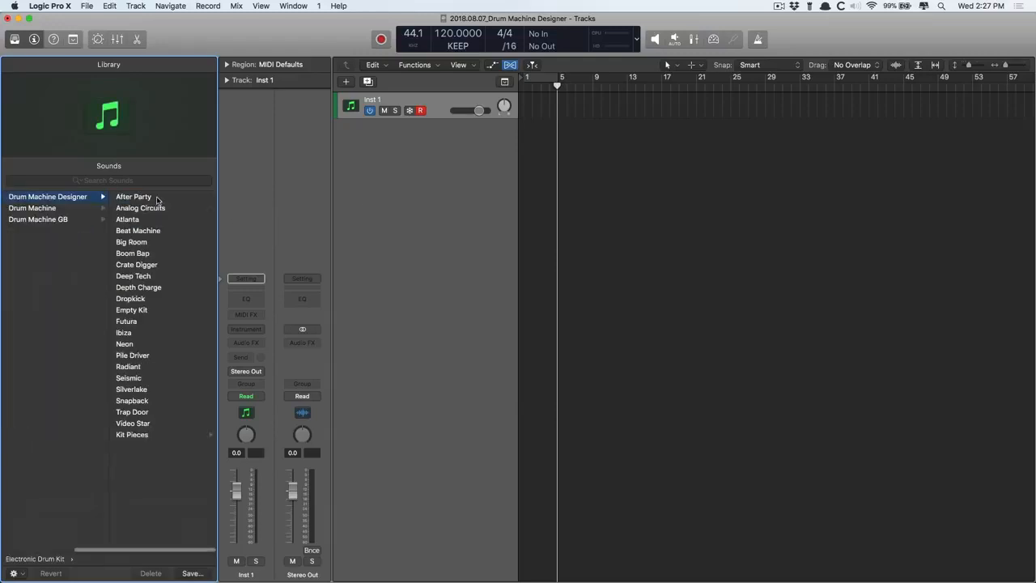
pyautogui.click(156, 197)
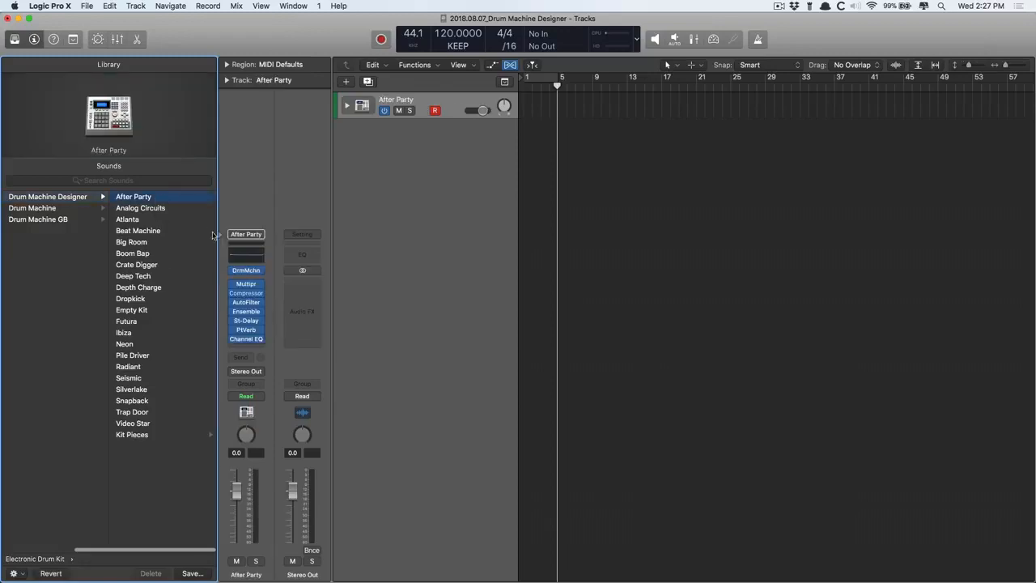
# Examine the After Party kit in Drum Machine Designer: its second pad page, the Sends and the Snare 1 controls
pyautogui.click(246, 272)
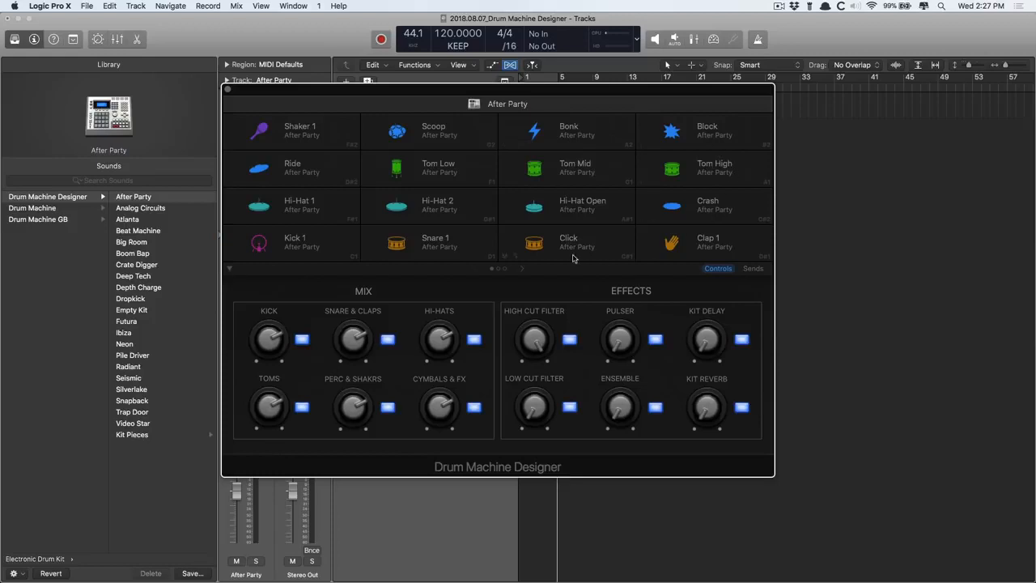
pyautogui.click(521, 269)
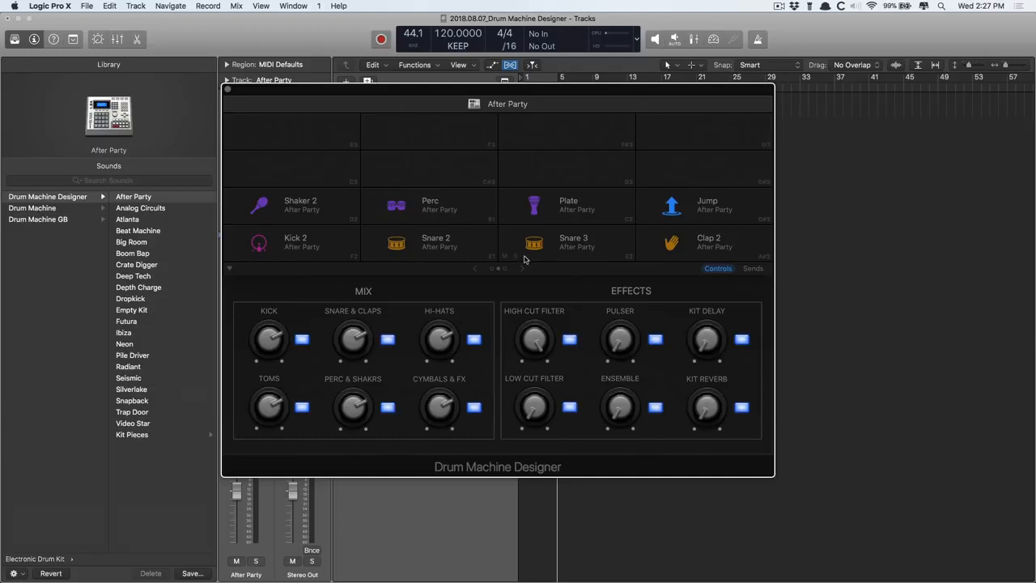
pyautogui.click(475, 269)
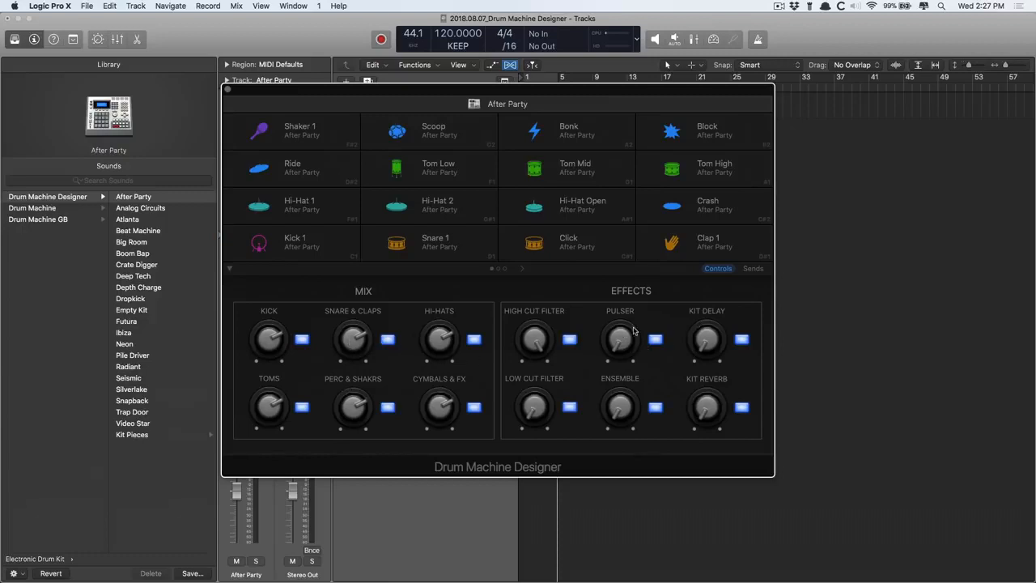
pyautogui.click(752, 269)
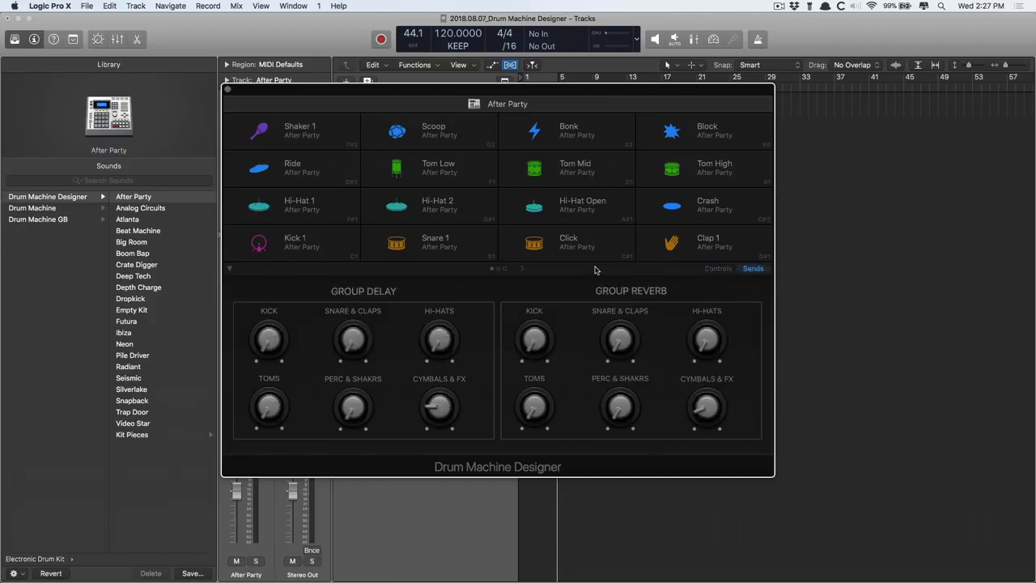
pyautogui.click(447, 243)
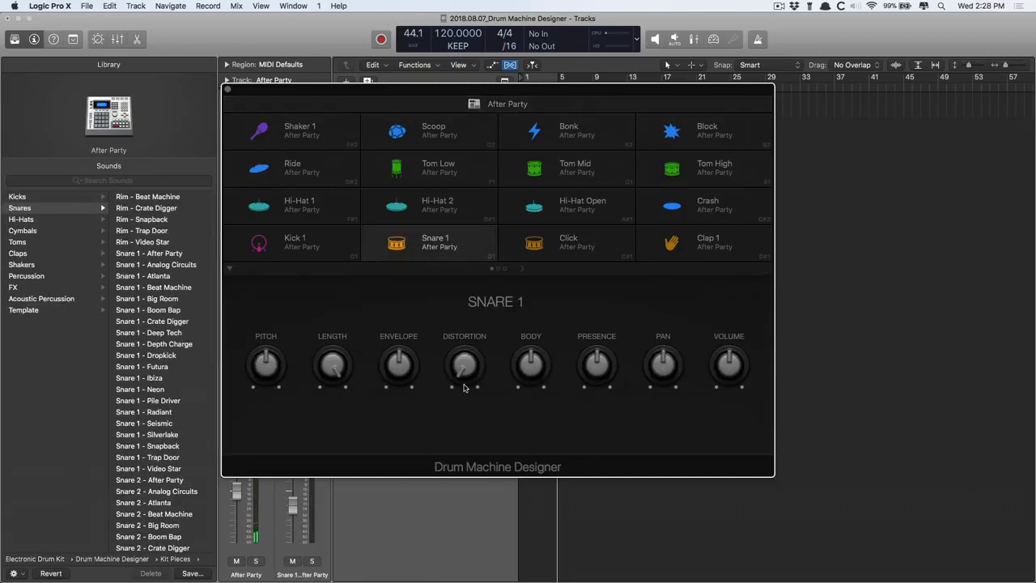
pyautogui.press('super+w')
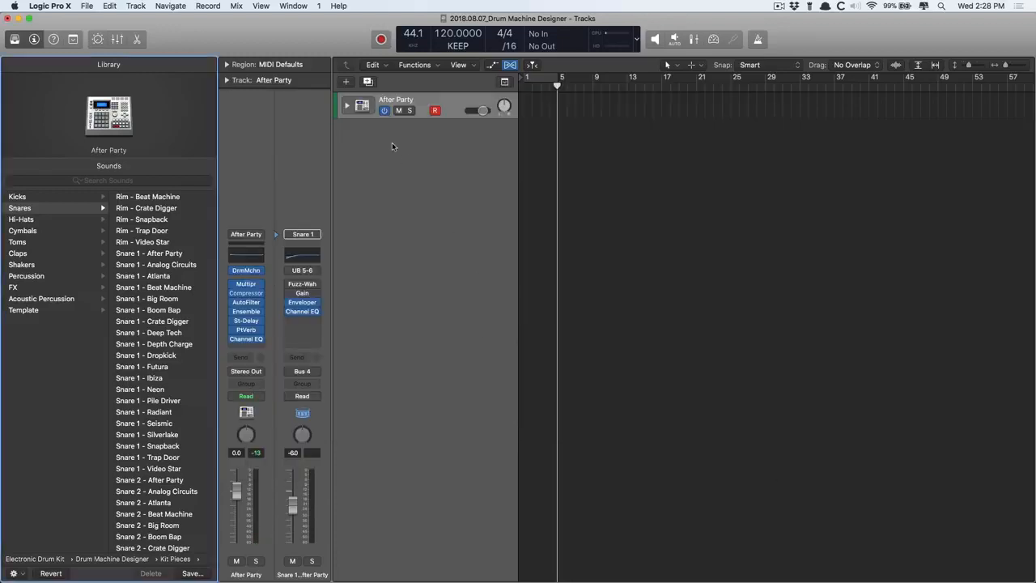
# Inspect the After Party stack's subtracks and the Ultrabeat instrument on Kick 1, leaving the stack collapsed
pyautogui.click(347, 106)
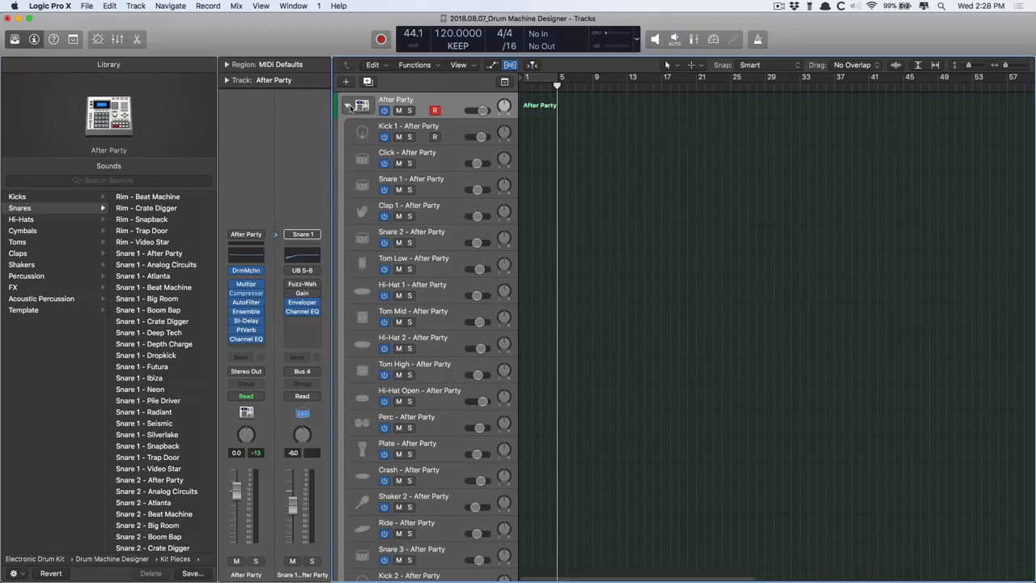
pyautogui.click(458, 129)
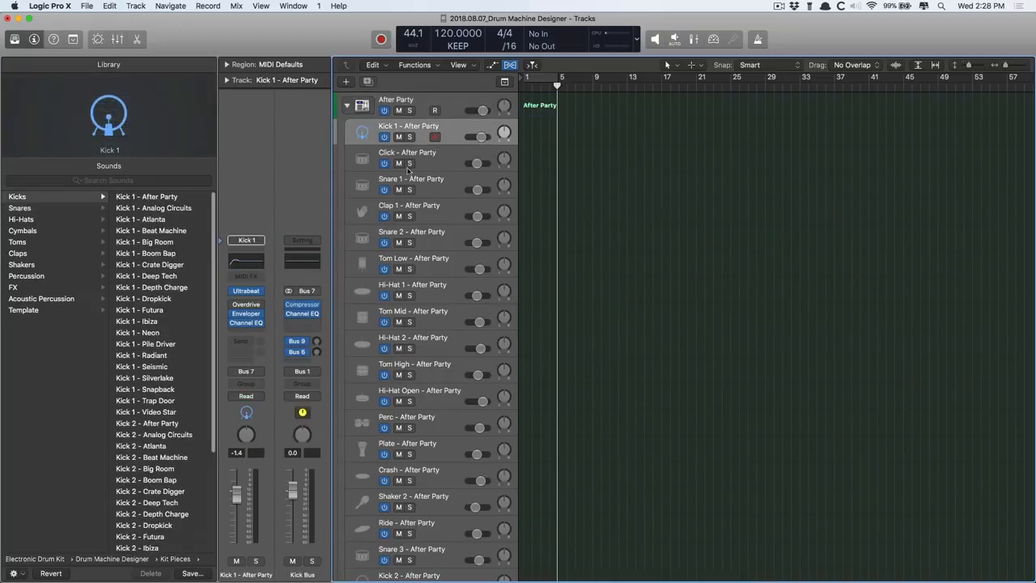
pyautogui.click(247, 291)
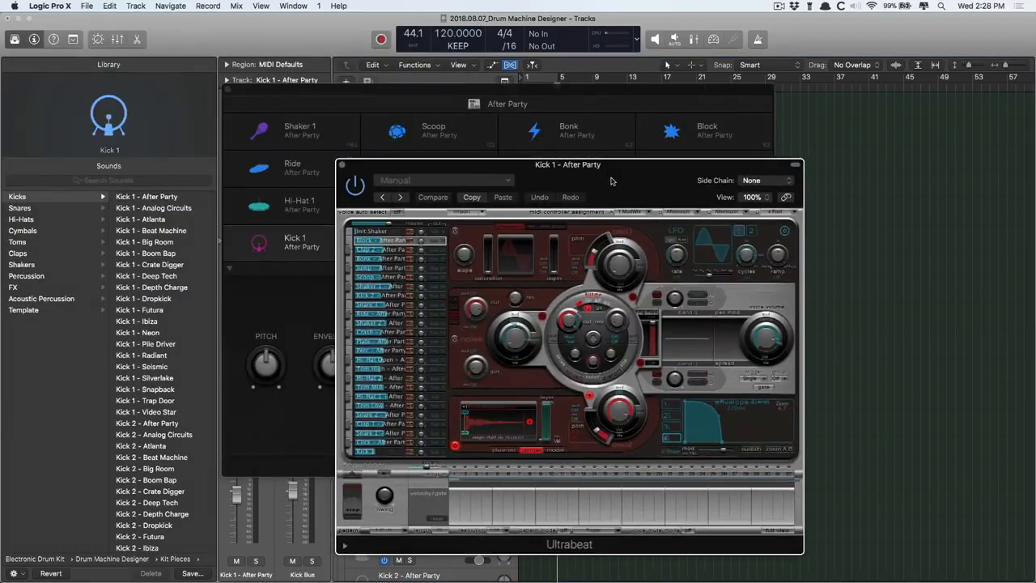
pyautogui.moveTo(612, 181); pyautogui.dragTo(612, 178)
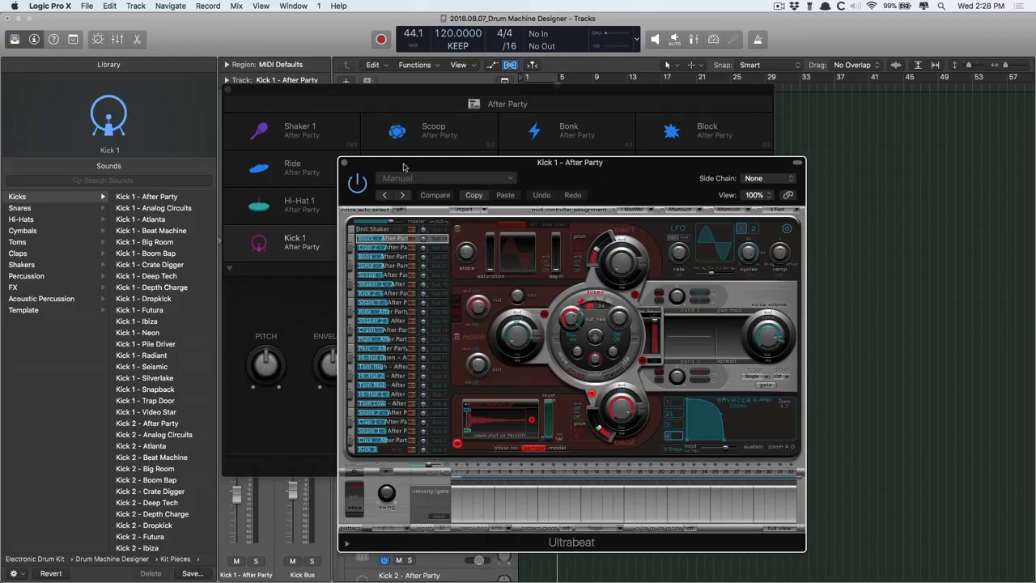
pyautogui.click(344, 163)
pyautogui.click(229, 89)
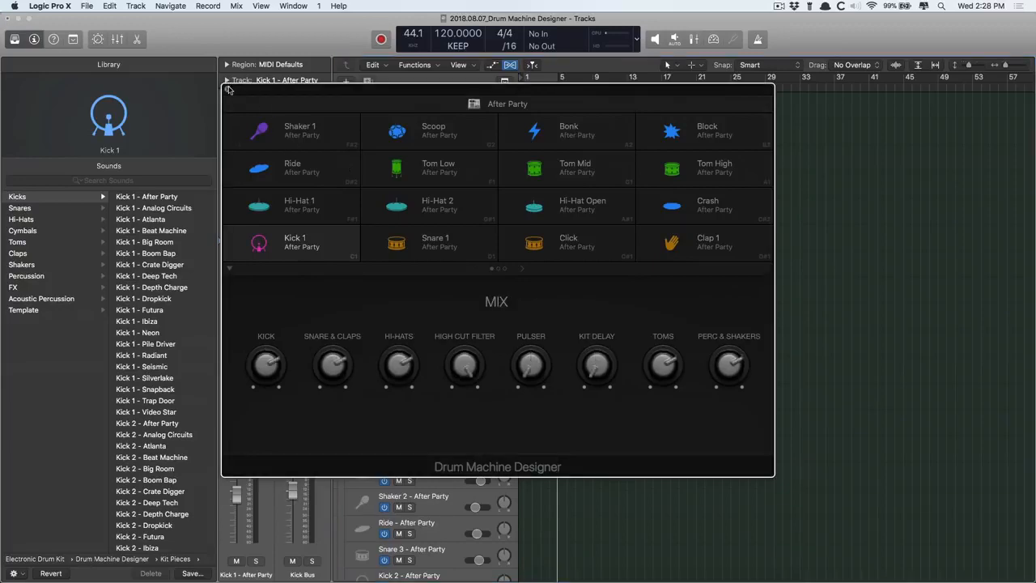
pyautogui.click(229, 88)
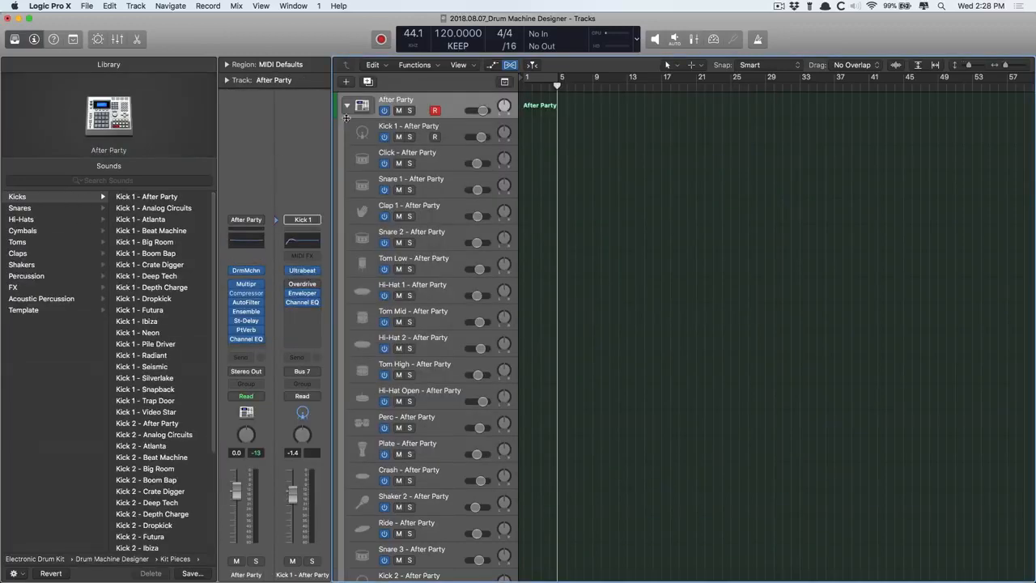
pyautogui.click(346, 106)
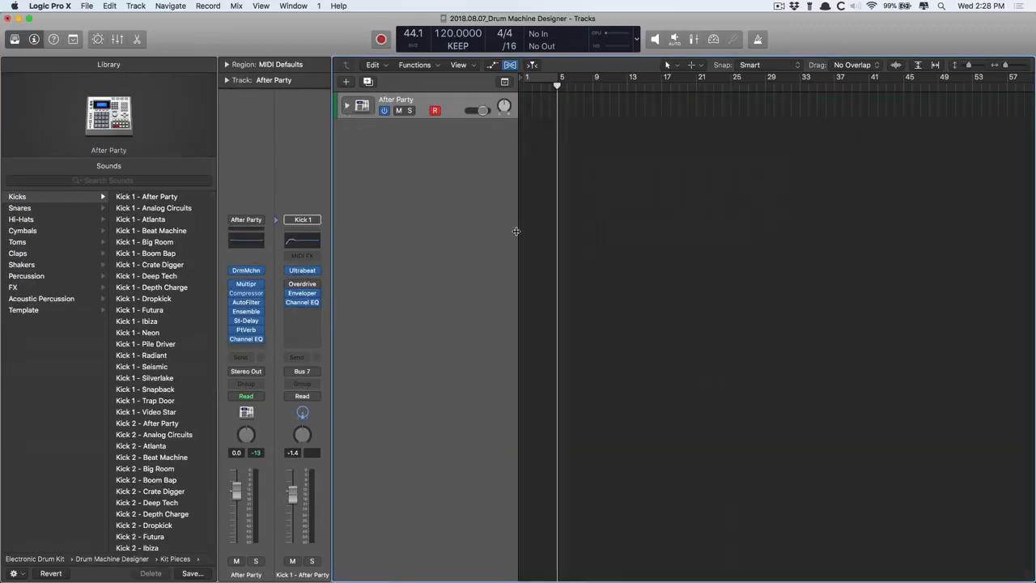
# Add the project audio file HUNTERS - KIT_10.wav on a new track below After Party, without importing its tempo information
pyautogui.press('f')
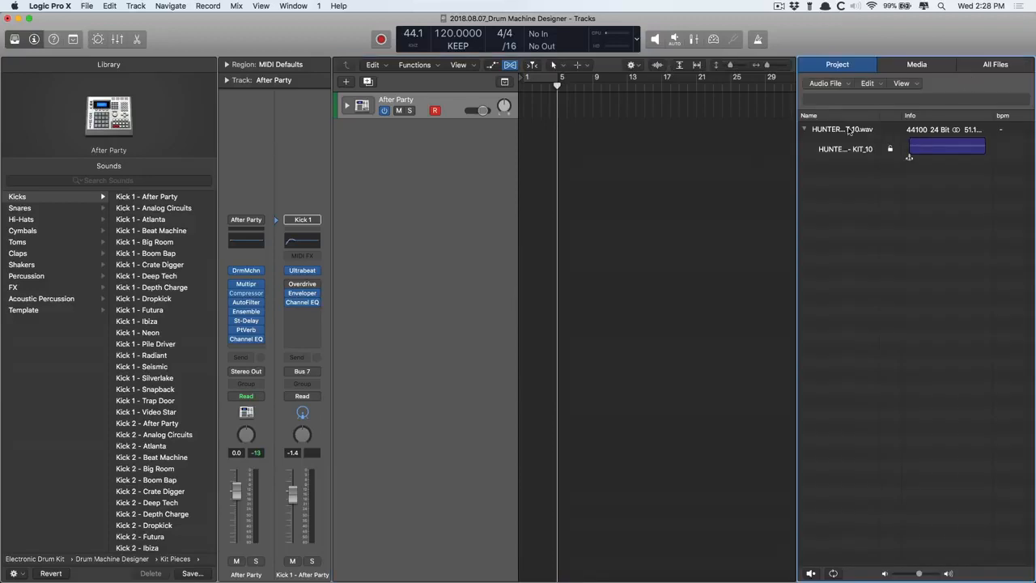
pyautogui.moveTo(848, 130); pyautogui.dragTo(524, 134)
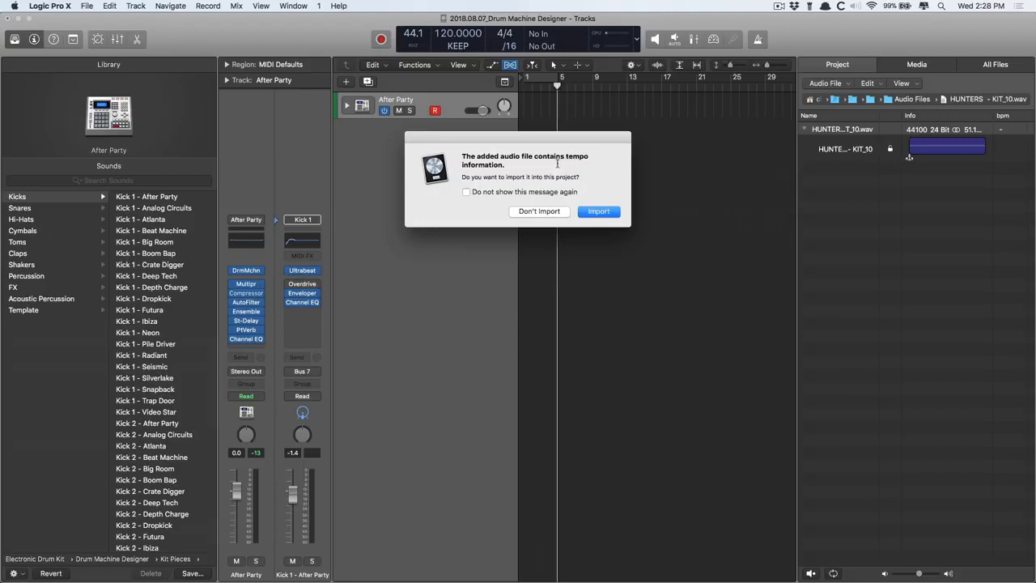
pyautogui.click(539, 211)
pyautogui.press('f')
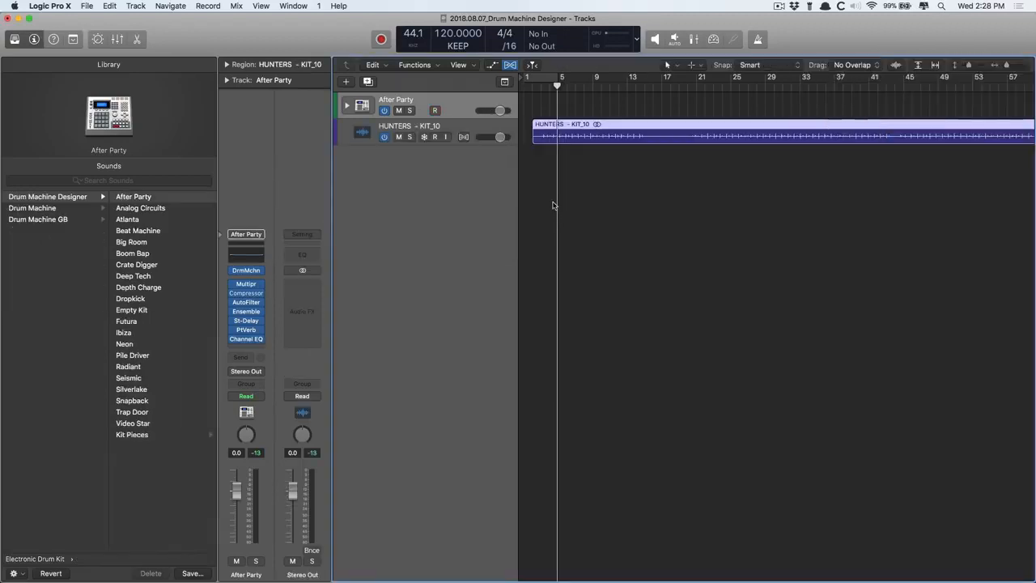
# Audition the HUNTERS - KIT_10 region and delete everything after about bar 17, keeping only the first drum passage
pyautogui.press('space')
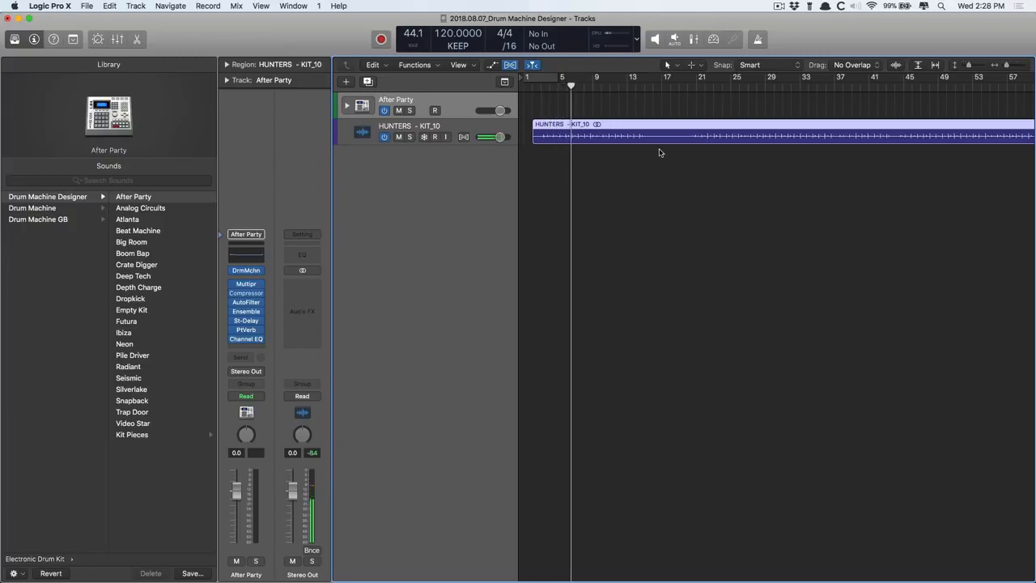
pyautogui.scroll(5, 660, 149)
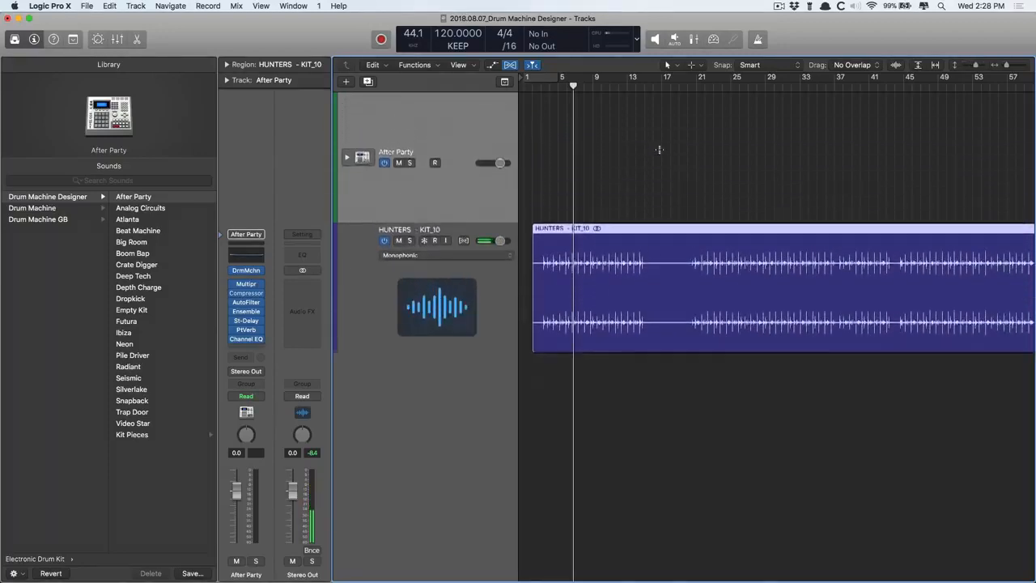
pyautogui.scroll(2, 659, 149)
pyautogui.scroll(2, 659, 150)
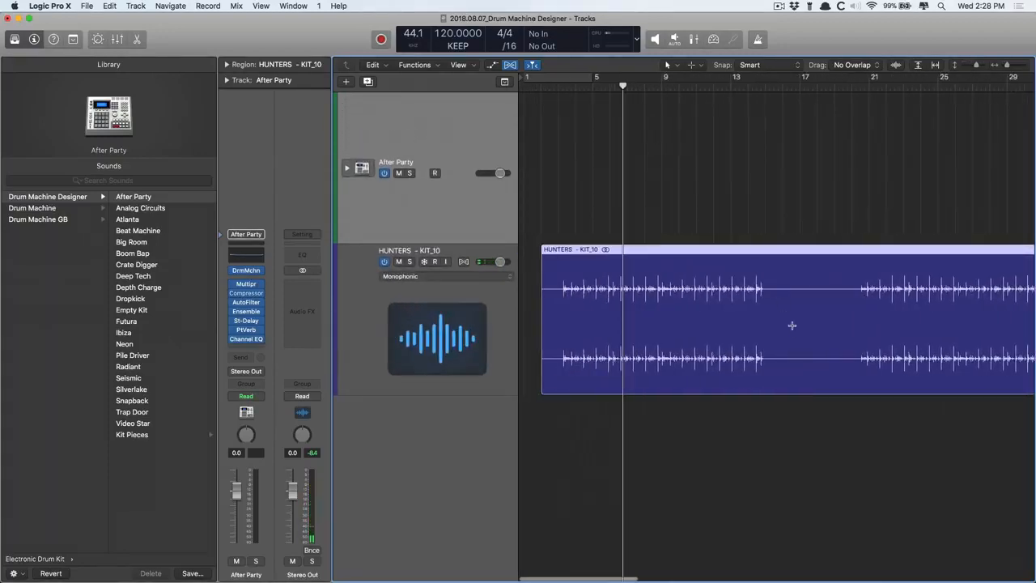
pyautogui.moveTo(798, 375); pyautogui.dragTo(904, 381)
pyautogui.press('Delete')
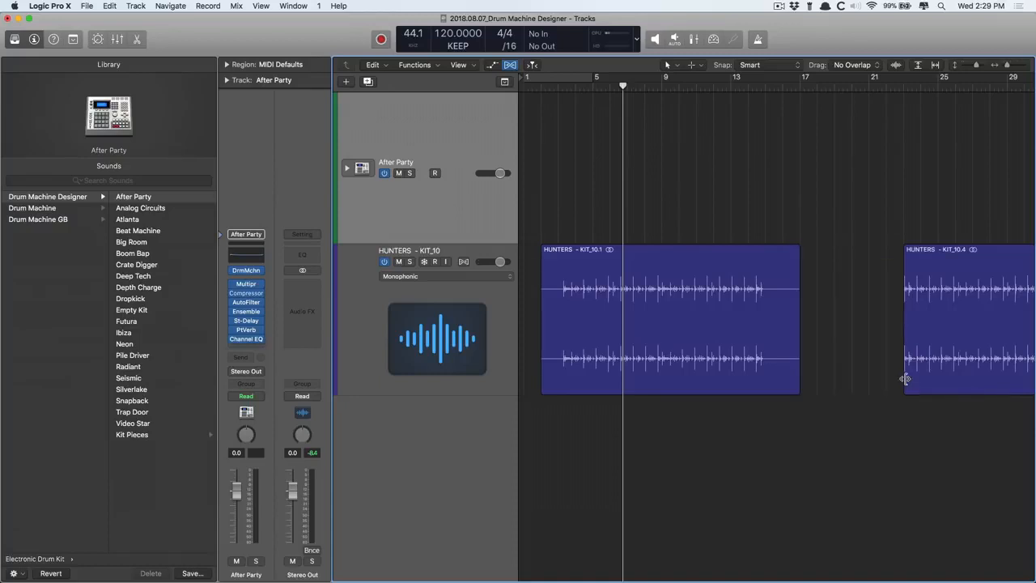
pyautogui.click(936, 261)
pyautogui.press('Delete')
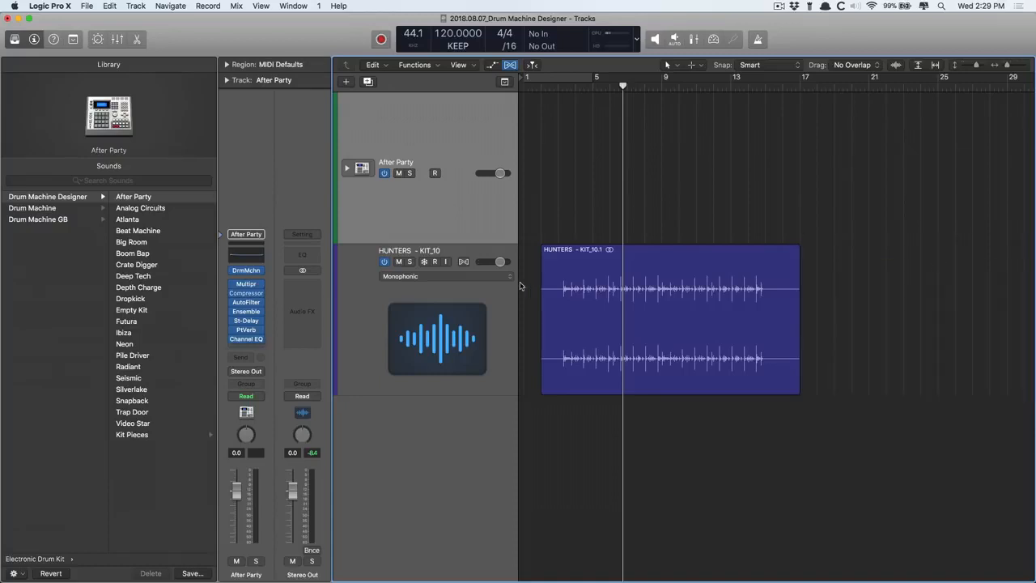
# Set the HUNTERS - KIT_10 track's flex mode to Slicing and audition the result
pyautogui.click(486, 296)
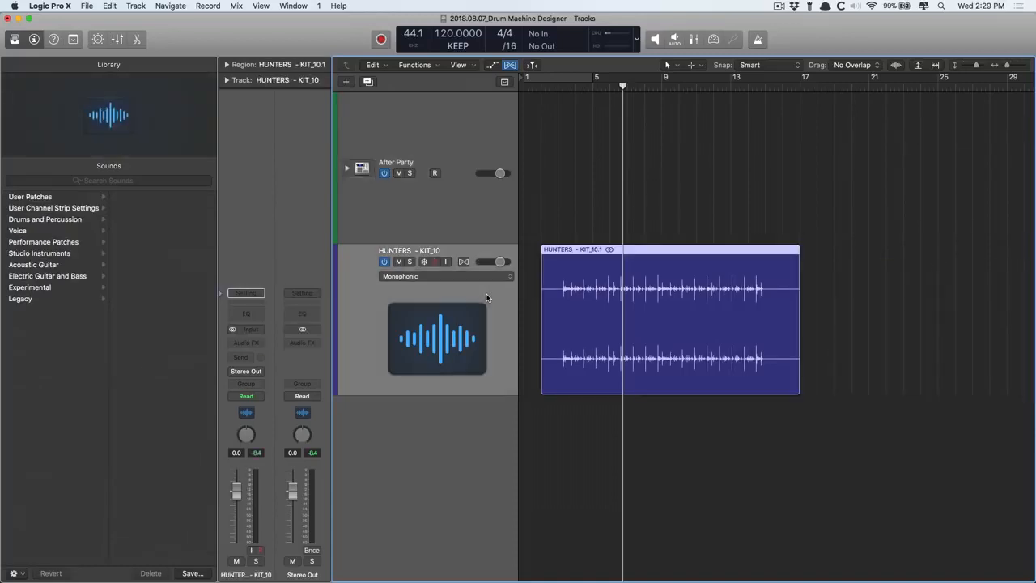
pyautogui.click(459, 276)
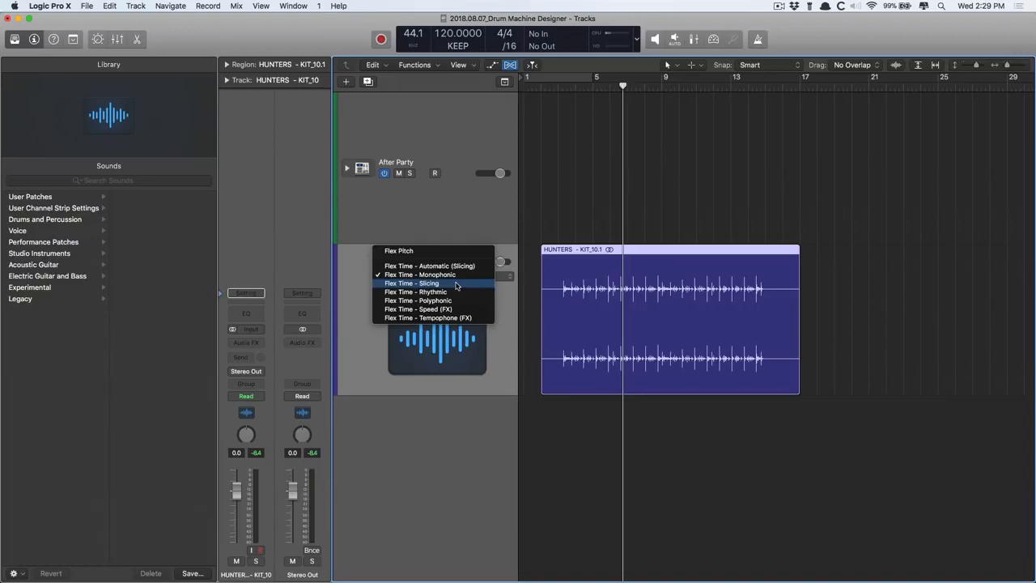
pyautogui.click(456, 285)
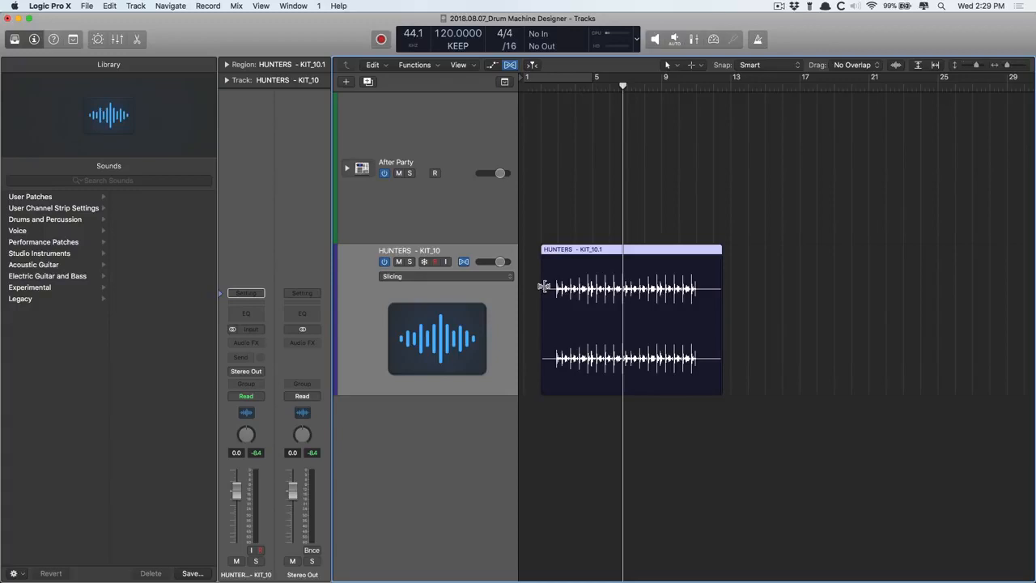
pyautogui.press('space')
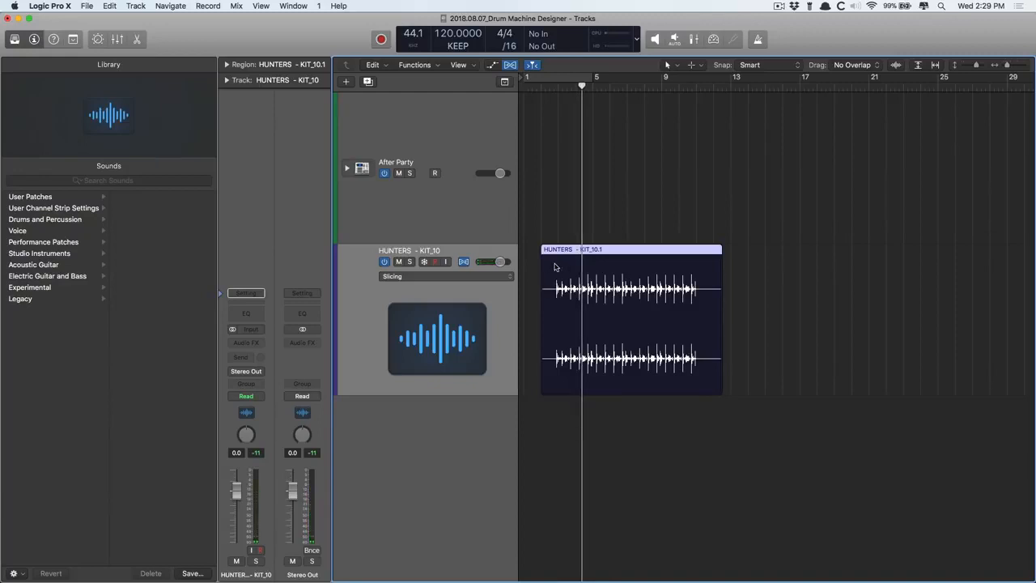
# Remove the original recording tempo from the drum region's audio file and reset all of the region's flex edits
pyautogui.rightClick(554, 267)
pyautogui.moveTo(598, 359)
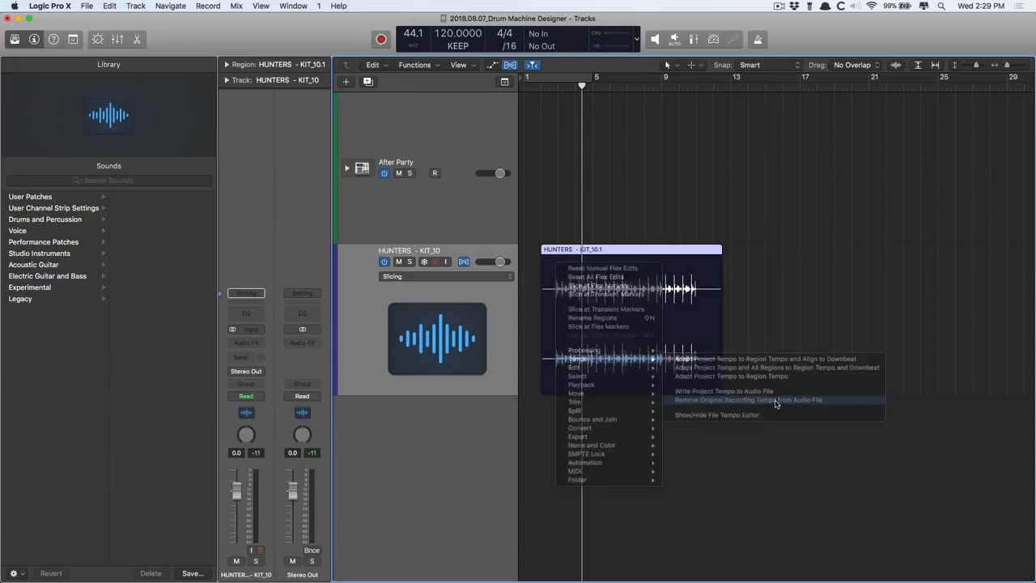
pyautogui.click(775, 403)
pyautogui.click(599, 201)
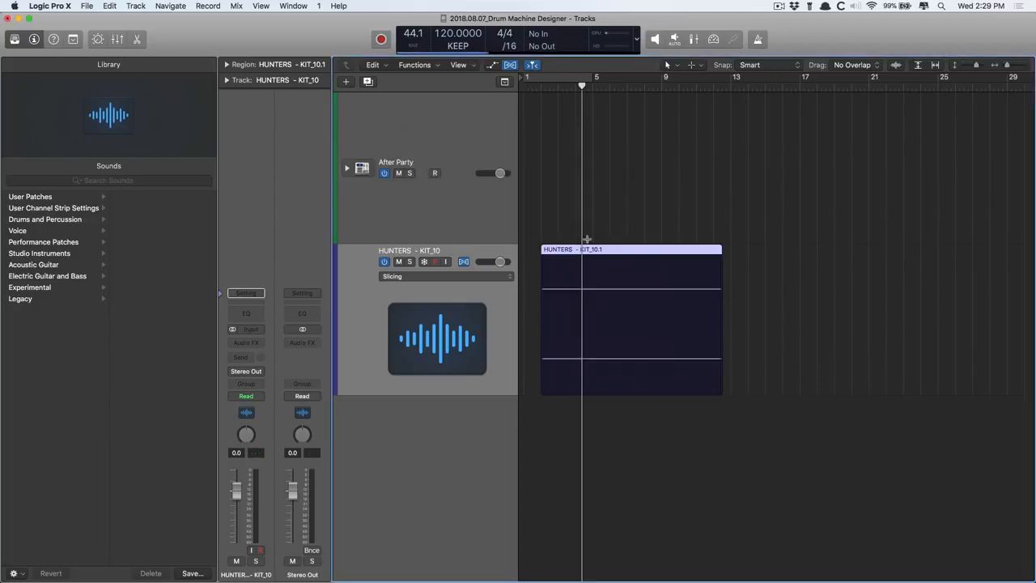
pyautogui.rightClick(559, 272)
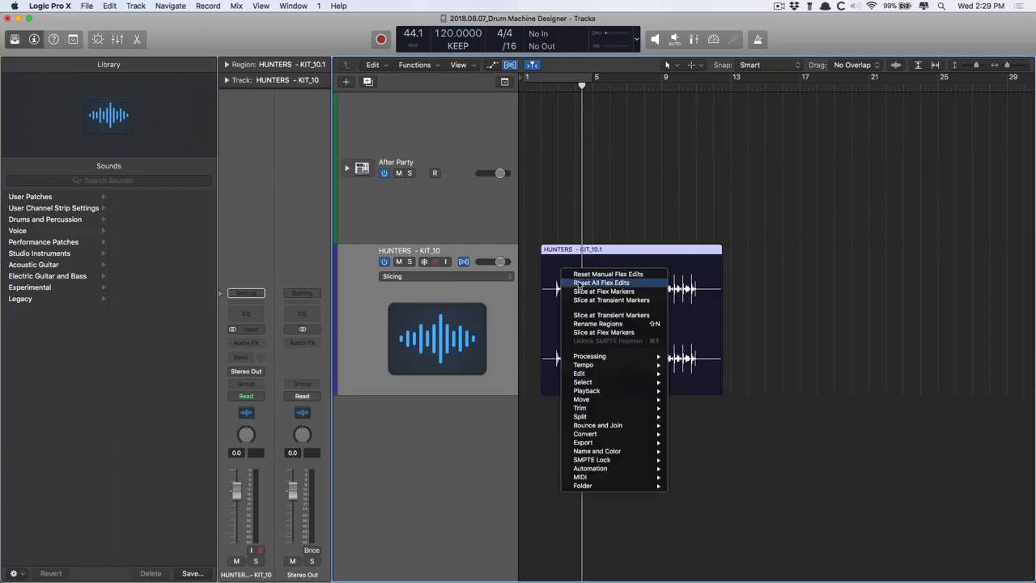
pyautogui.click(579, 282)
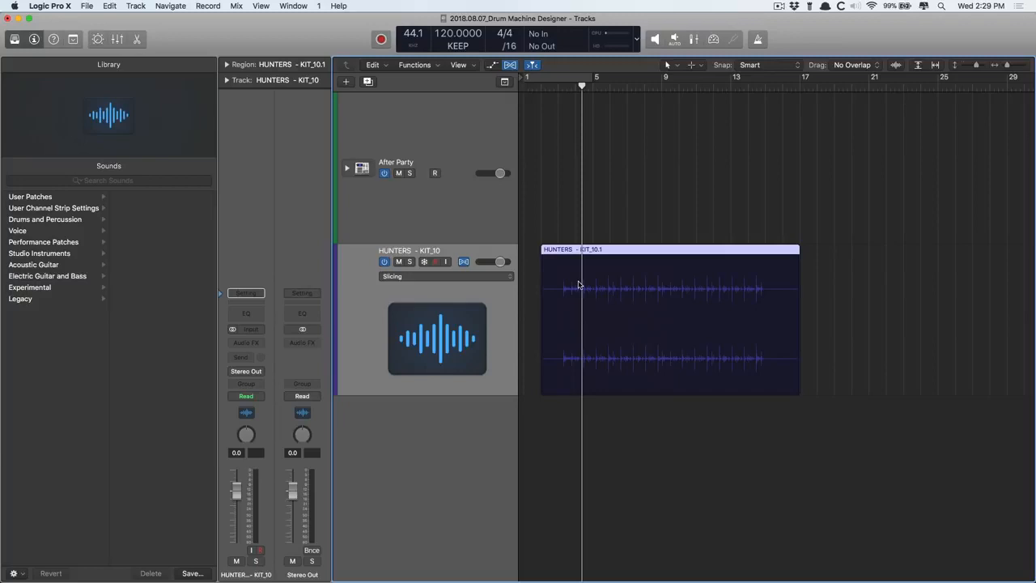
# Play back the HUNTERS - KIT_10 region and inspect its transients closely around bars 3 and 4
pyautogui.press('space')
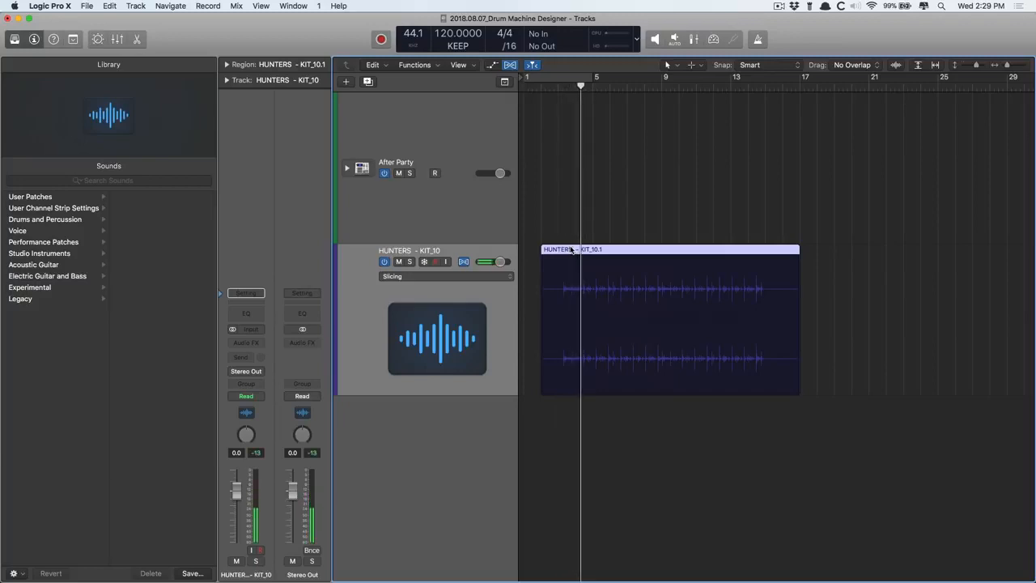
pyautogui.press('space')
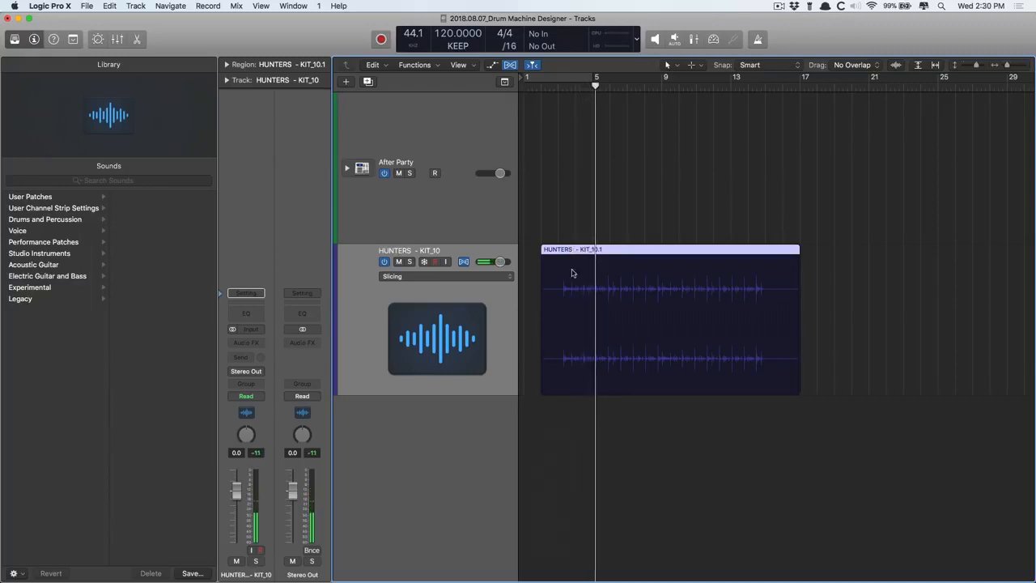
pyautogui.press('z')
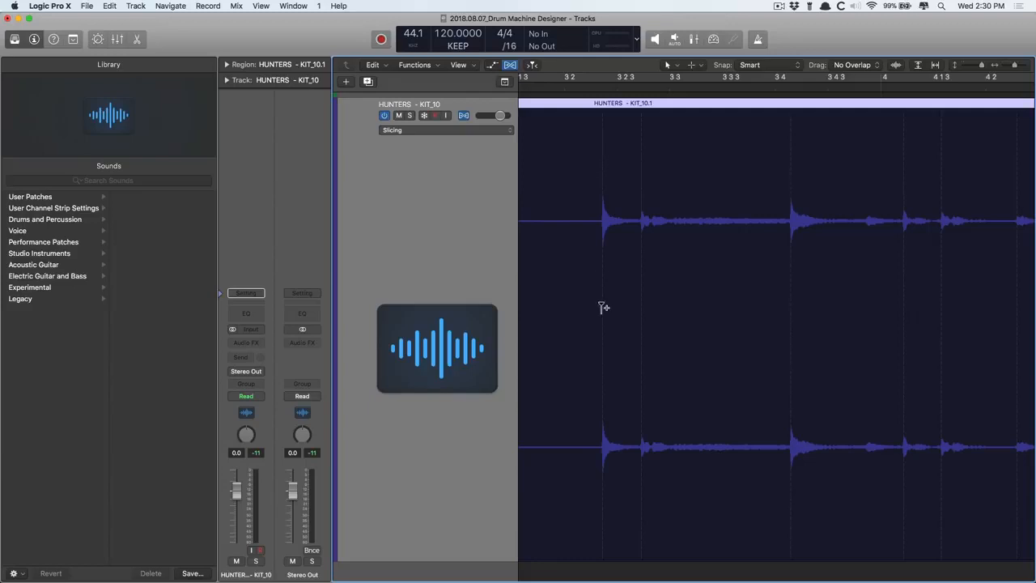
# Slice the HUNTERS - KIT_10.1 region at its transient markers and turn off the flex view
pyautogui.hscroll(3, 683, 233)
pyautogui.hscroll(-3, 672, 227)
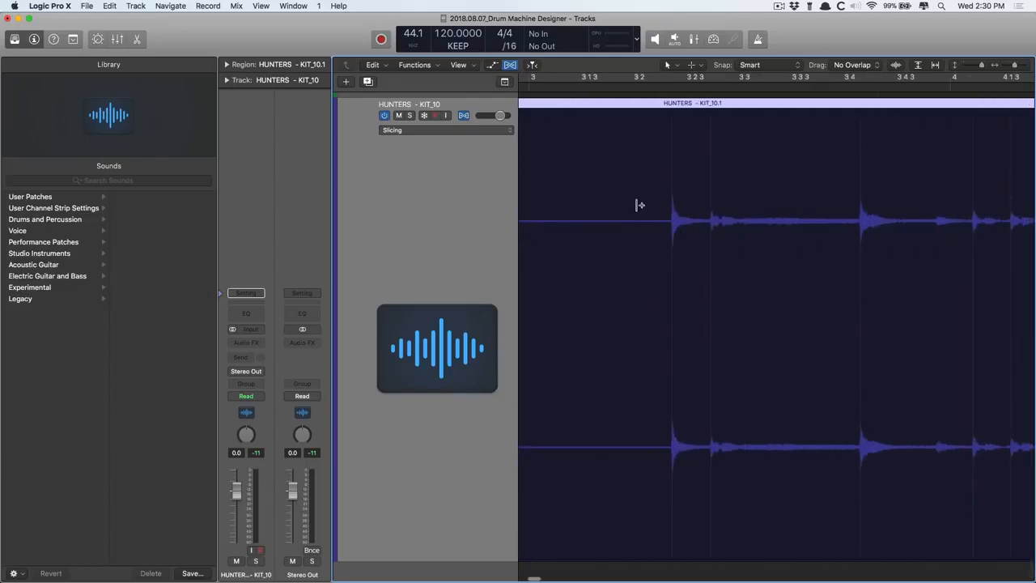
pyautogui.rightClick(605, 156)
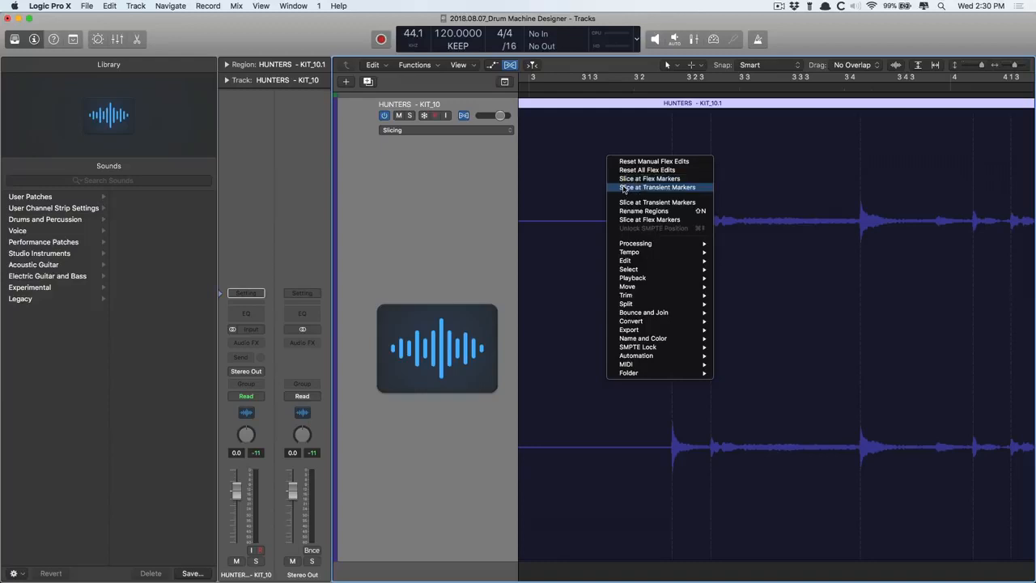
pyautogui.click(623, 188)
pyautogui.keyDown('ctrl'); pyautogui.keyDown('alt'); pyautogui.click(627, 199); pyautogui.keyUp('alt'); pyautogui.keyUp('ctrl')
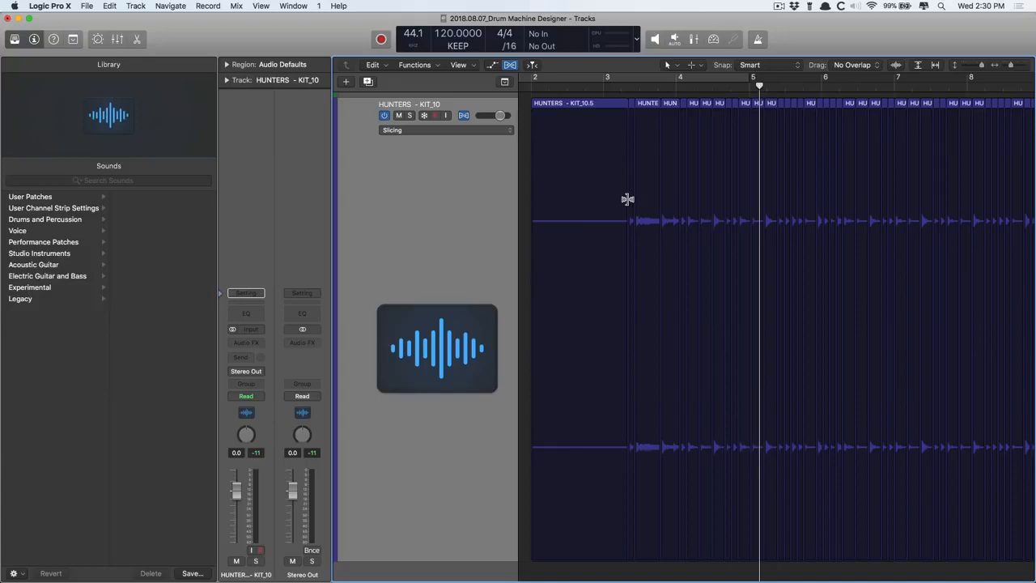
pyautogui.keyDown('ctrl'); pyautogui.keyDown('alt'); pyautogui.click(627, 199); pyautogui.keyUp('alt'); pyautogui.keyUp('ctrl')
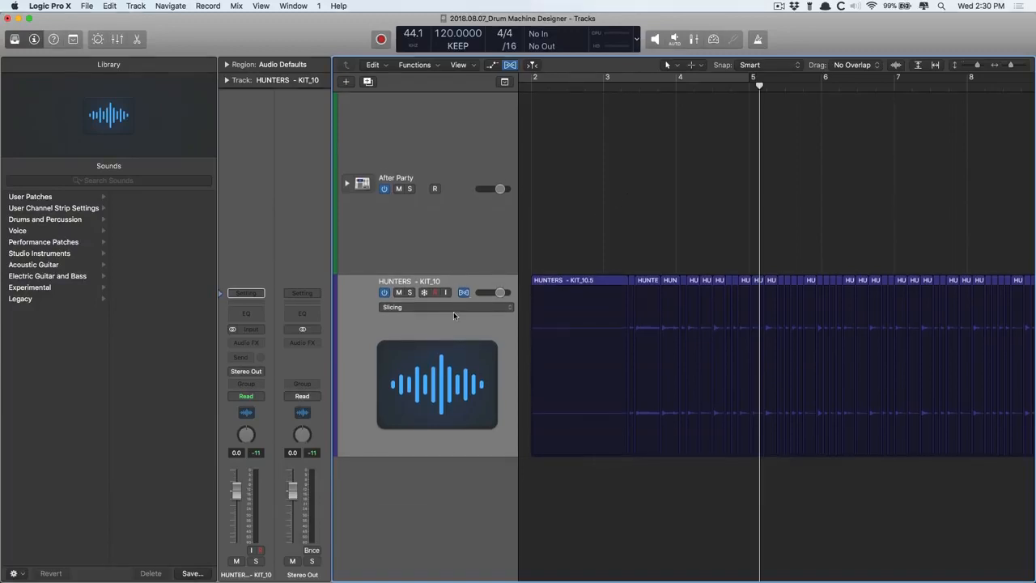
pyautogui.press('super+f')
# Audition the slices from bar 5 onward and pick out candidate drum hits between bars 5 and 6
pyautogui.hscroll(3, 577, 352)
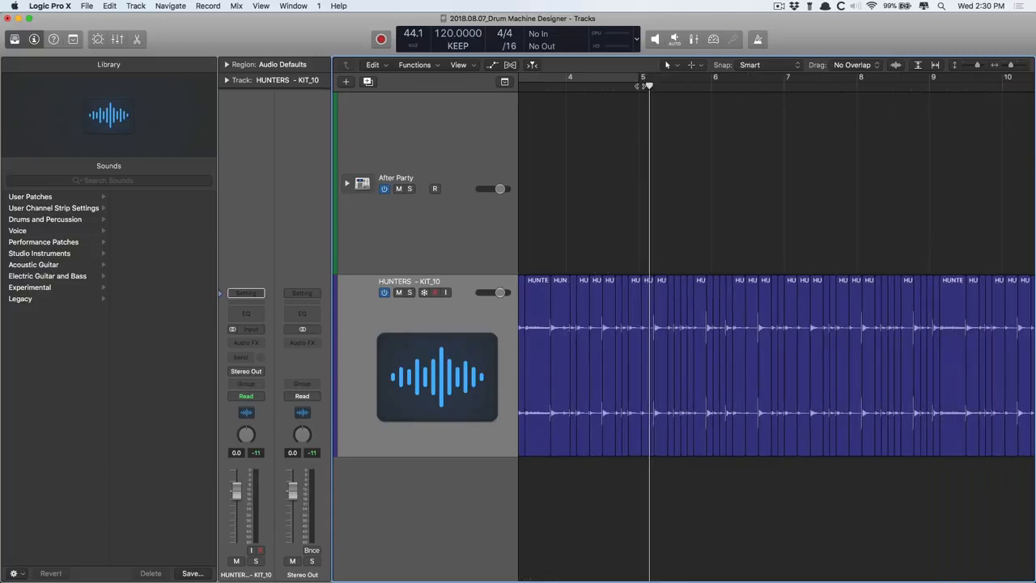
pyautogui.press('space')
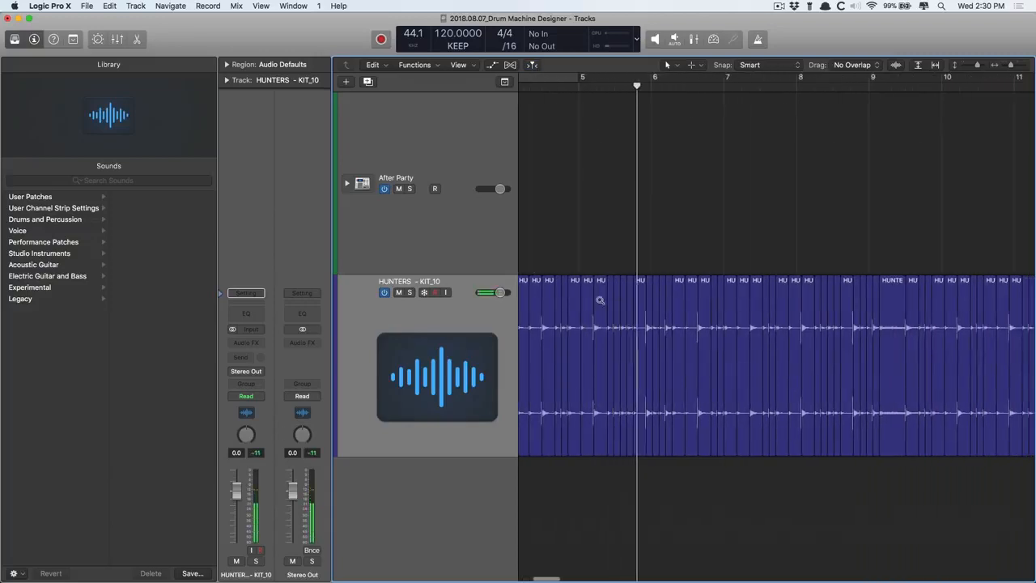
pyautogui.keyDown('ctrl'); pyautogui.keyDown('alt'); pyautogui.click(599, 300); pyautogui.keyUp('alt'); pyautogui.keyUp('ctrl')
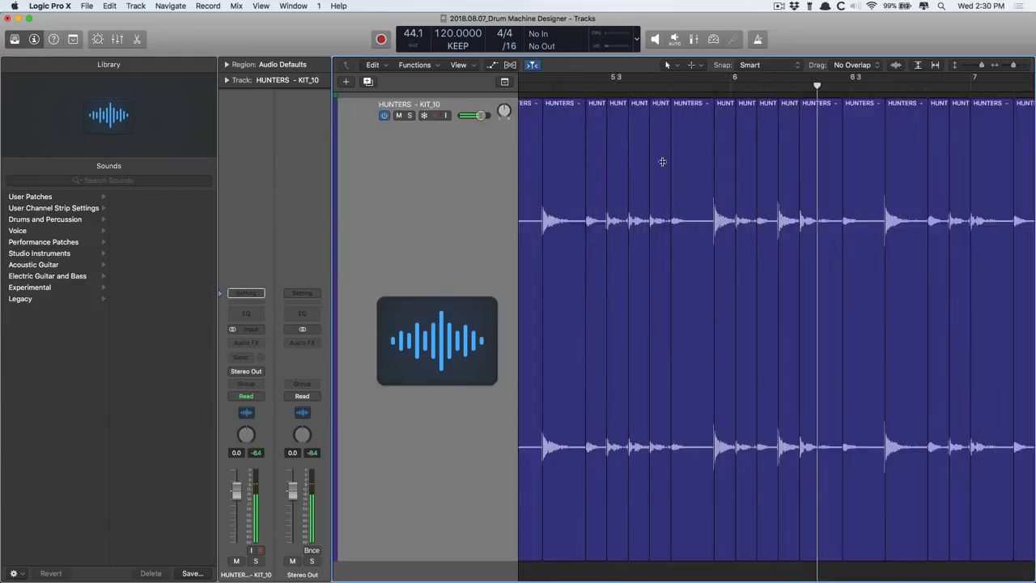
pyautogui.click(615, 151)
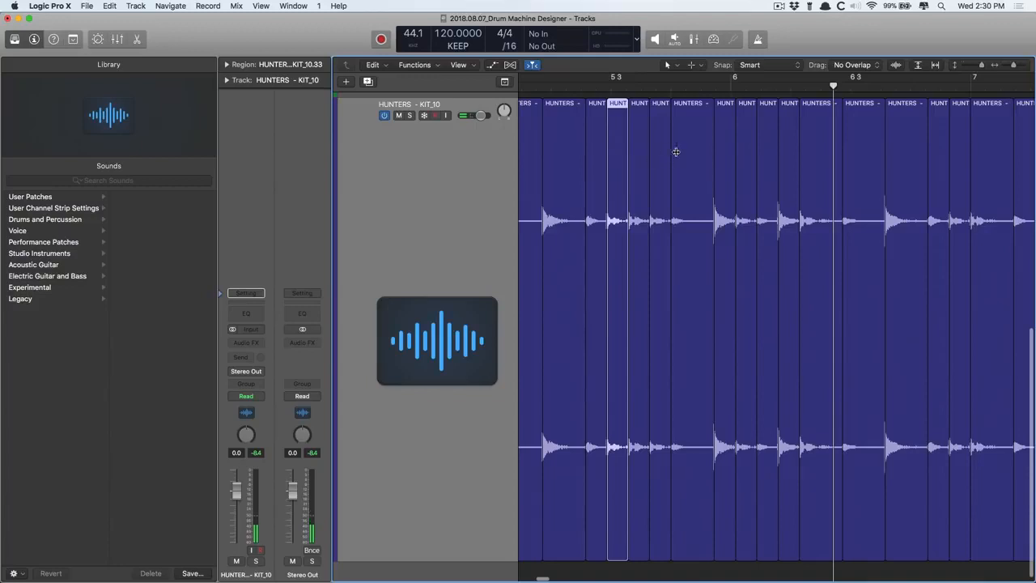
pyautogui.keyDown('shift'); pyautogui.click(785, 154); pyautogui.keyUp('shift')
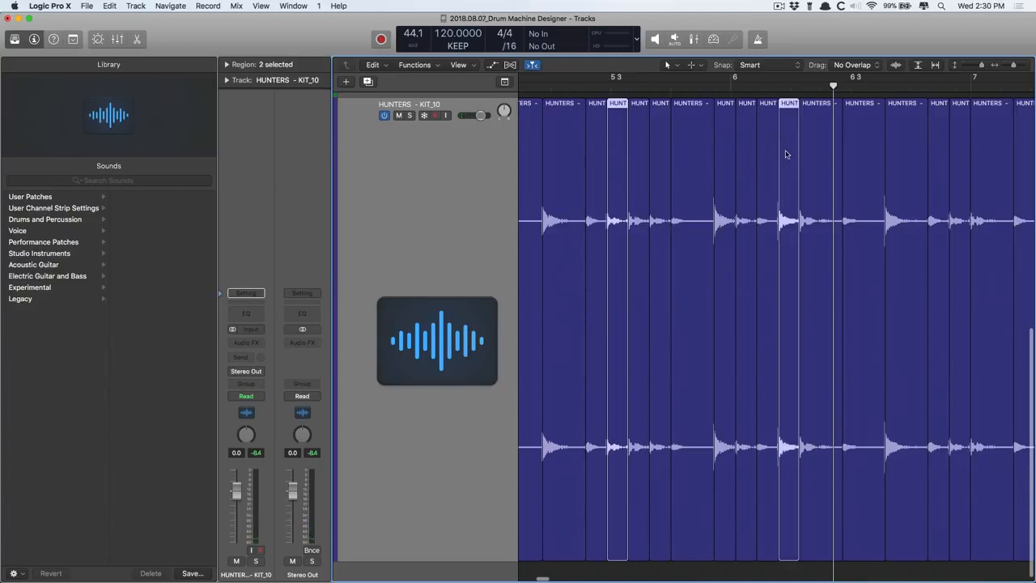
pyautogui.keyDown('shift'); pyautogui.click(596, 174); pyautogui.keyUp('shift')
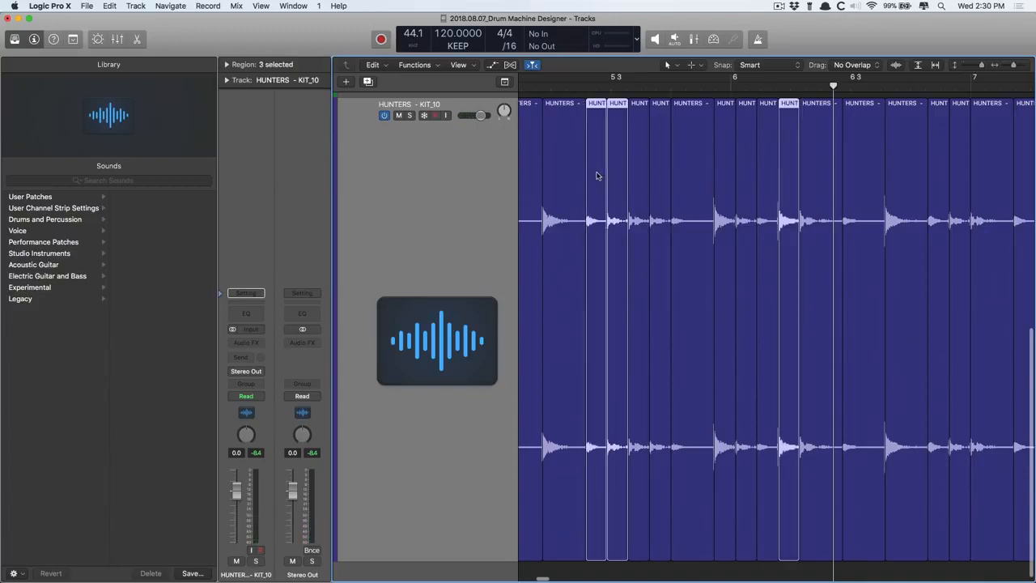
pyautogui.press('z')
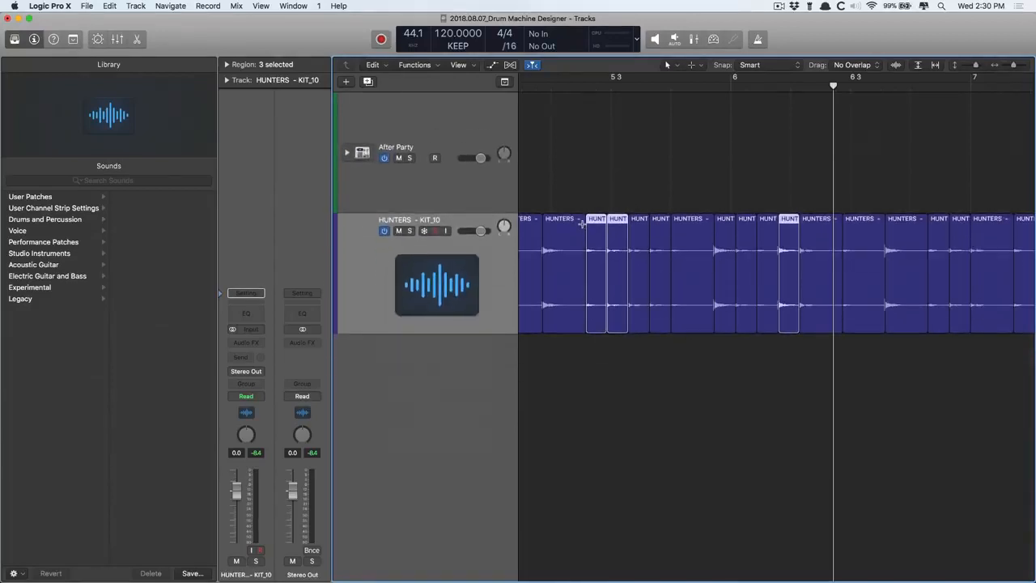
# Create a new audio track and move the two adjacent slices before 5 3 and the slice just before bar 6 onto it
pyautogui.press('alt+super+a')
pyautogui.click(603, 240)
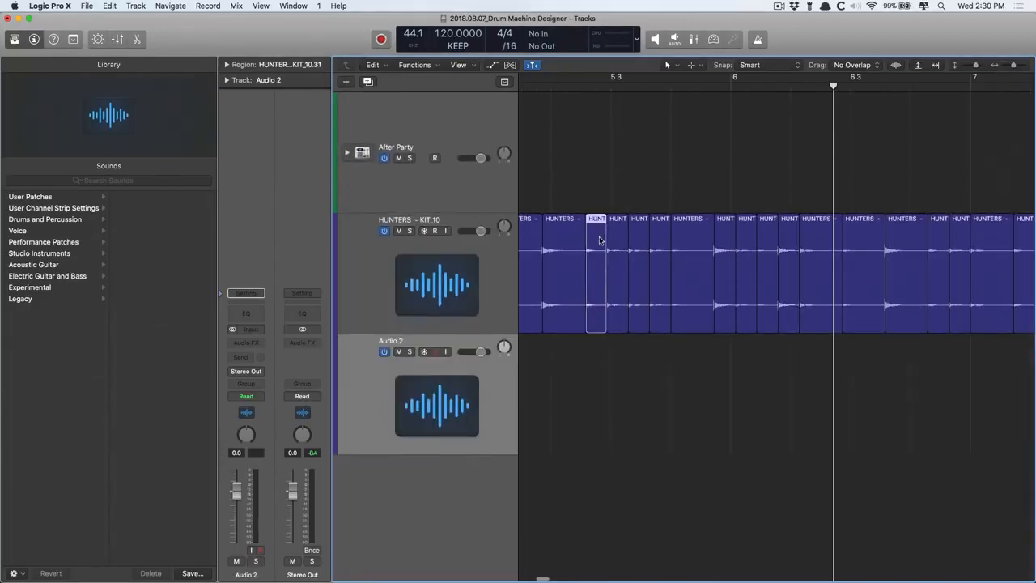
pyautogui.keyDown('shift'); pyautogui.click(622, 240); pyautogui.keyUp('shift')
pyautogui.keyDown('shift'); pyautogui.click(724, 240); pyautogui.keyUp('shift')
pyautogui.moveTo(724, 240); pyautogui.dragTo(724, 360)
# Delete the HUNTERS - KIT_10 track with all its remaining slices and audition the three kept on Audio 2
pyautogui.click(406, 271)
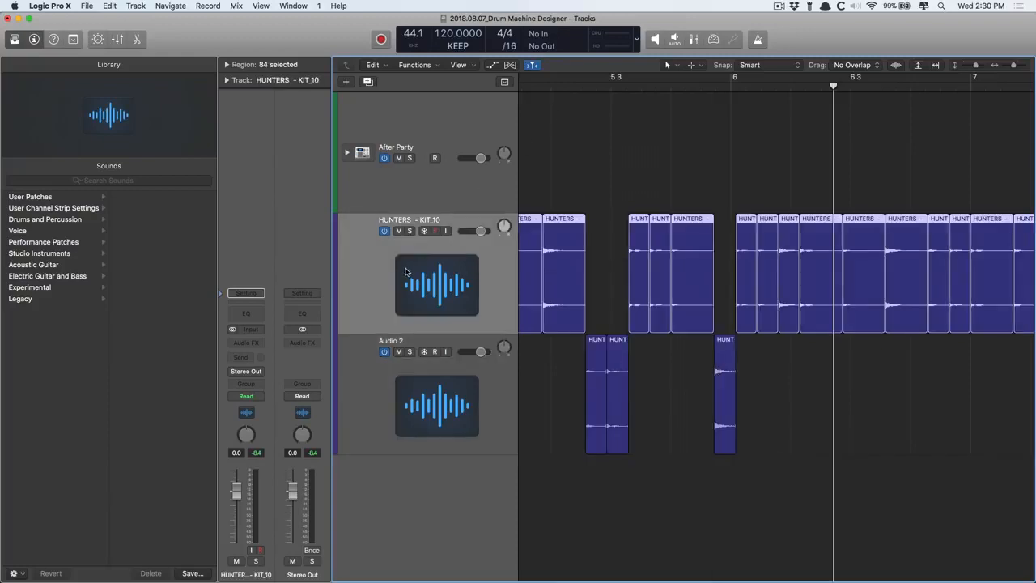
pyautogui.press('Delete')
pyautogui.press('super+BackSpace')
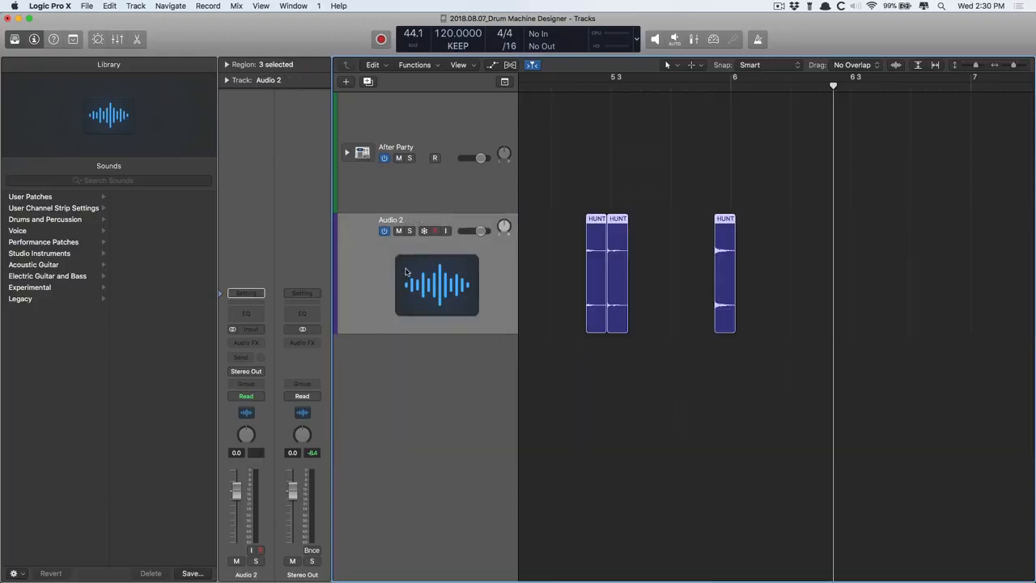
pyautogui.doubleClick(581, 86)
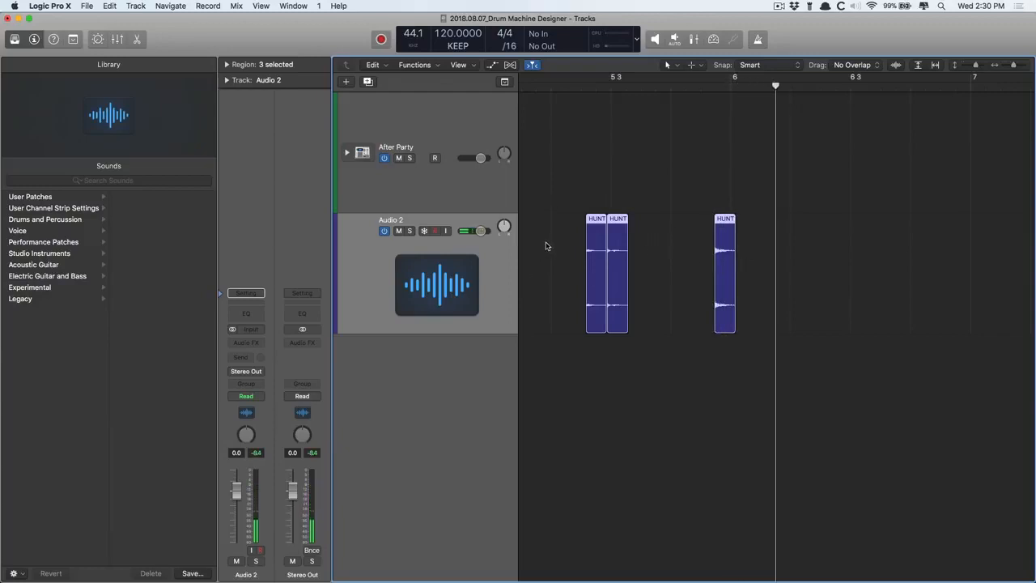
# Set both the fade-in and the fade-out of all three Audio 2 slices to 5
pyautogui.moveTo(545, 245); pyautogui.dragTo(753, 296)
pyautogui.click(226, 64)
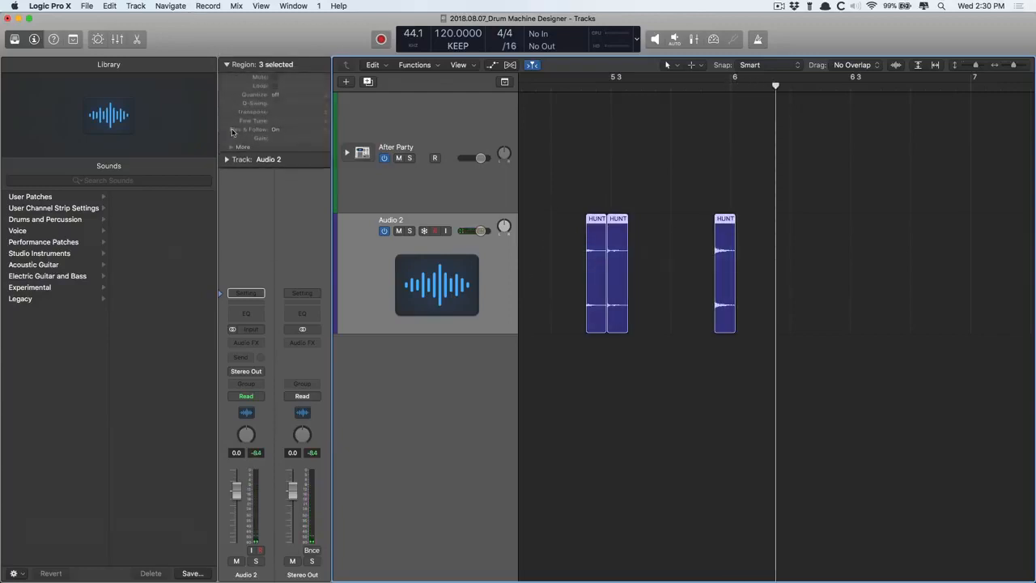
pyautogui.click(245, 160)
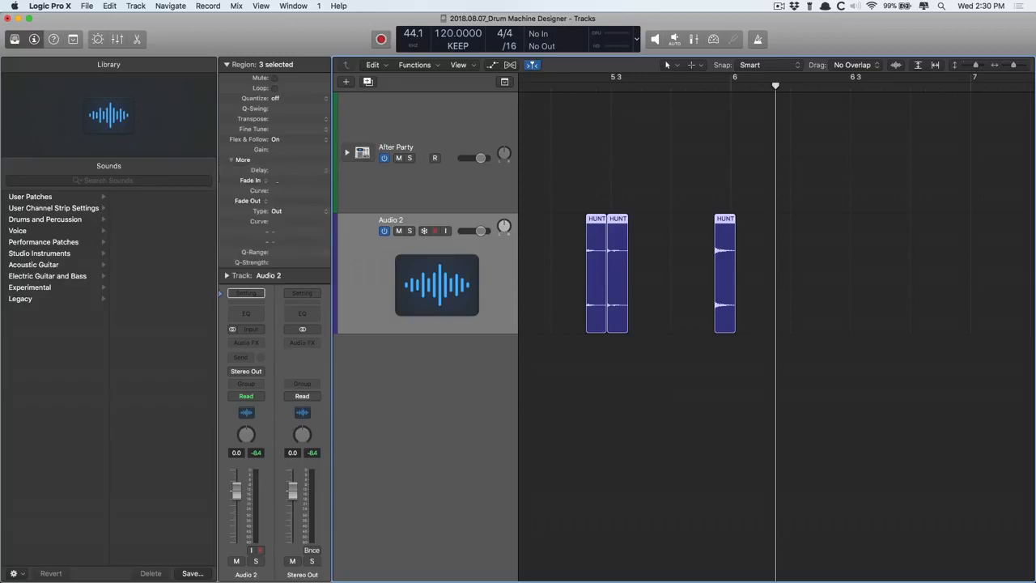
pyautogui.moveTo(277, 182); pyautogui.dragTo(282, 196)
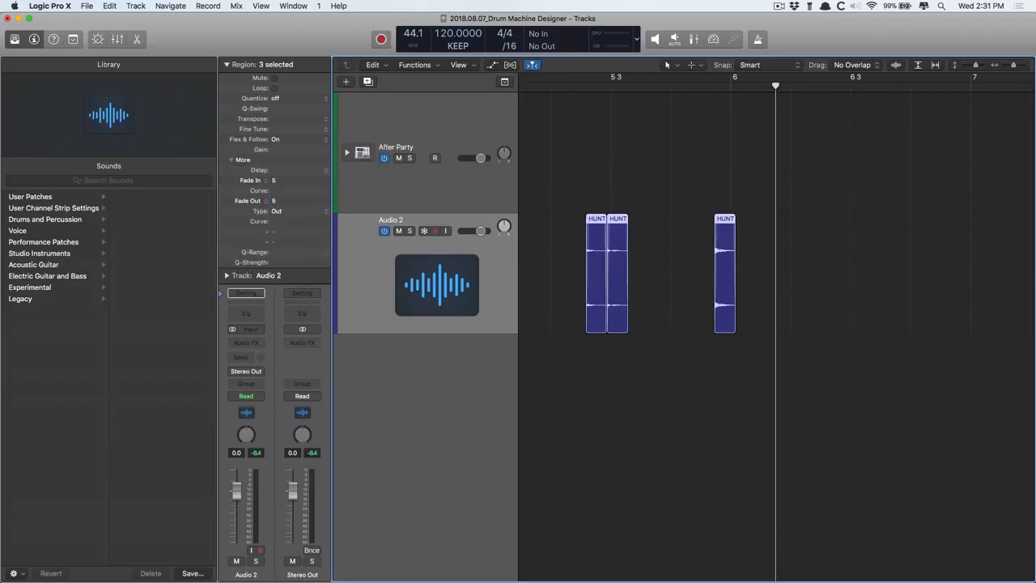
pyautogui.click(561, 231)
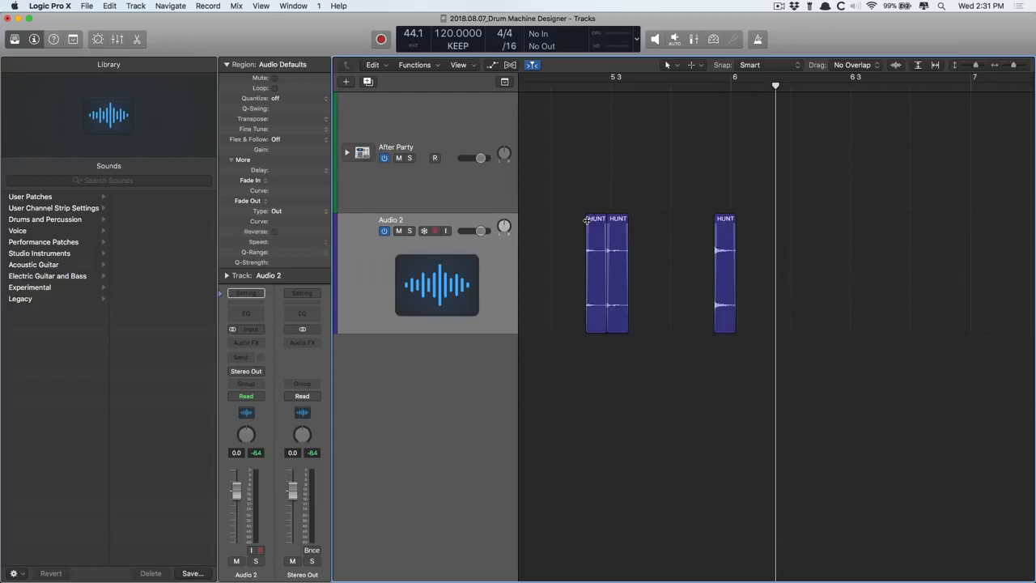
# Rename the first Audio 2 slice as KCK and the second as HAT
pyautogui.click(598, 222)
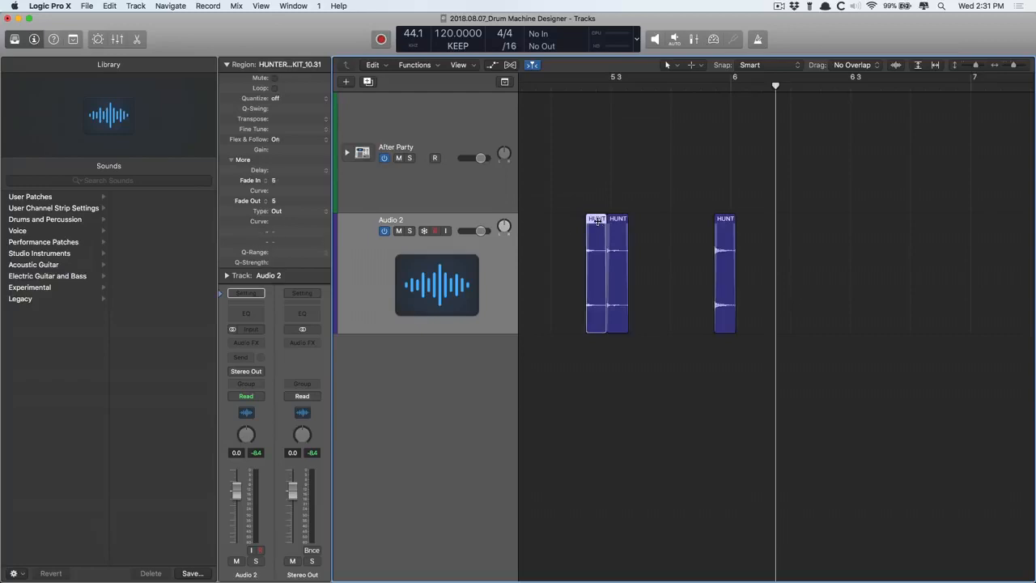
pyautogui.hotkey('shift', 'n')
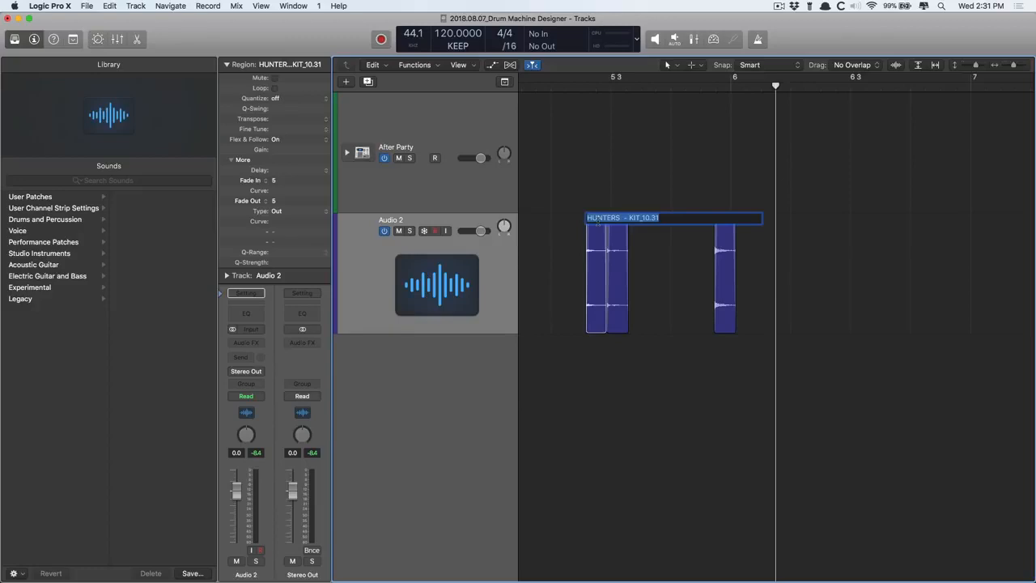
pyautogui.write('KCK')
pyautogui.press('Return')
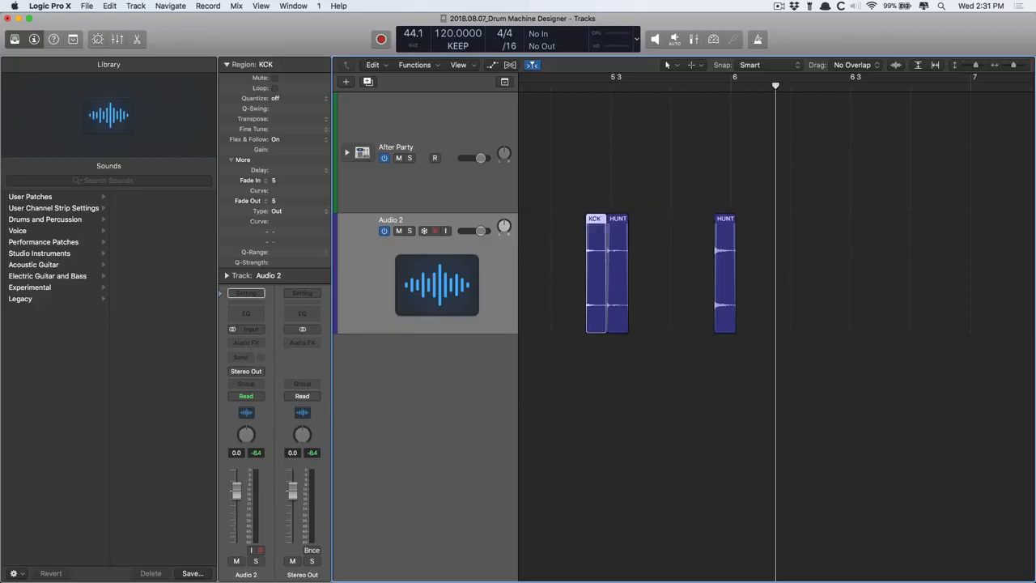
pyautogui.click(623, 228)
pyautogui.hotkey('shift', 'n')
pyautogui.write('HAT')
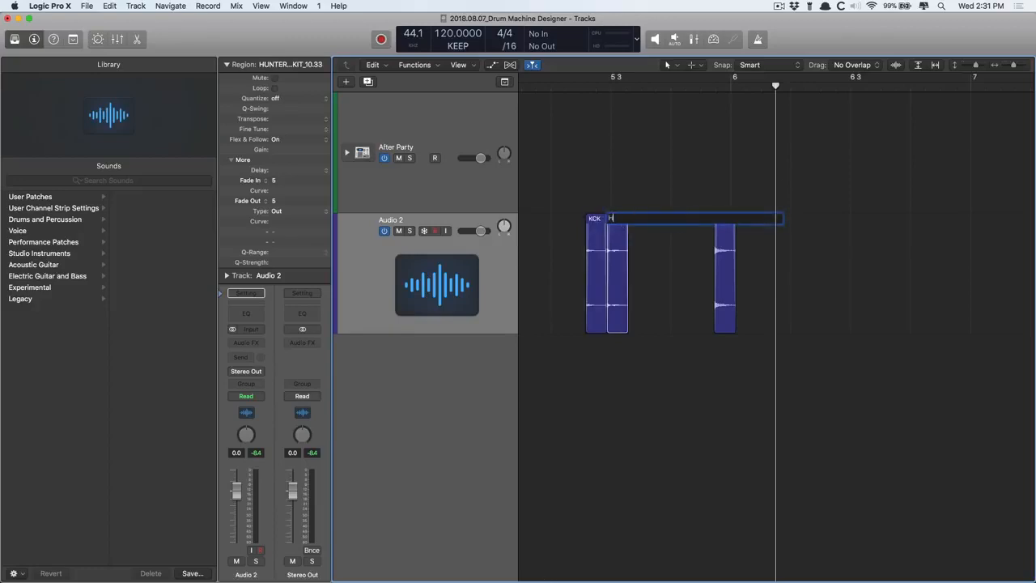
pyautogui.press('Return')
# Rename the third Audio 2 slice, just before bar 6, as SNR and audition all three slices
pyautogui.click(726, 223)
pyautogui.hotkey('shift', 'n')
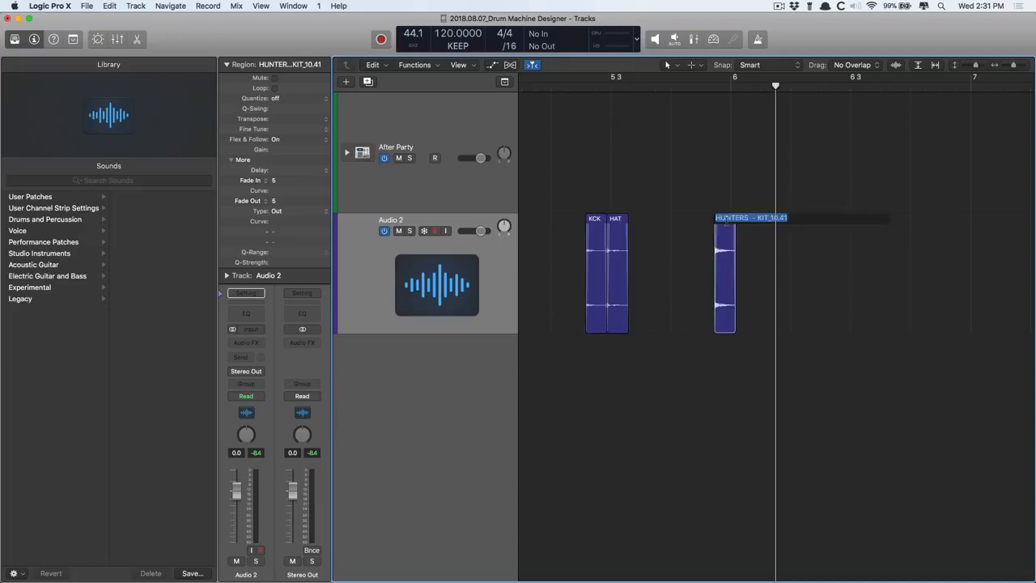
pyautogui.write('SNR')
pyautogui.press('Return')
pyautogui.click(580, 88)
pyautogui.press('space')
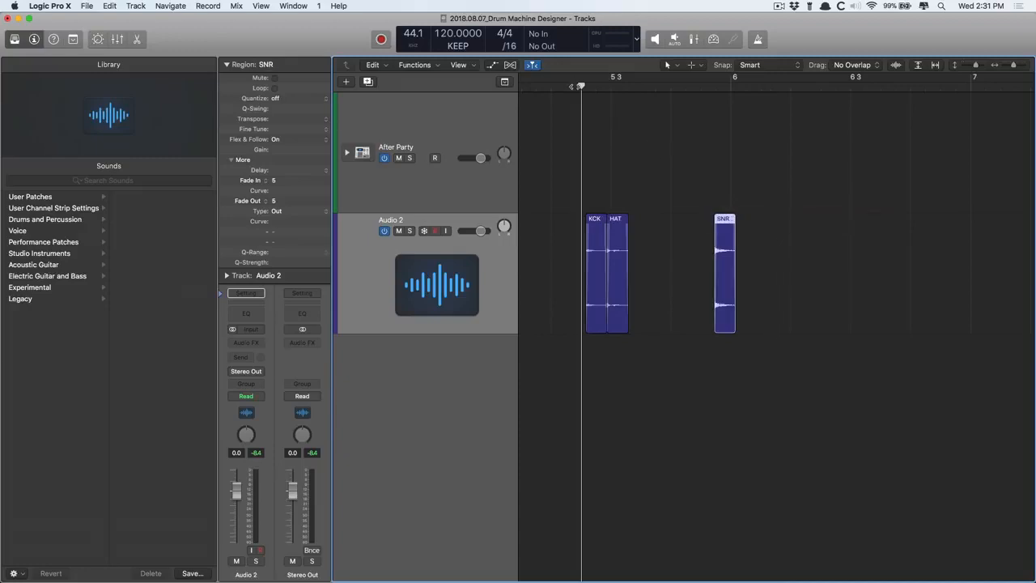
pyautogui.press('space')
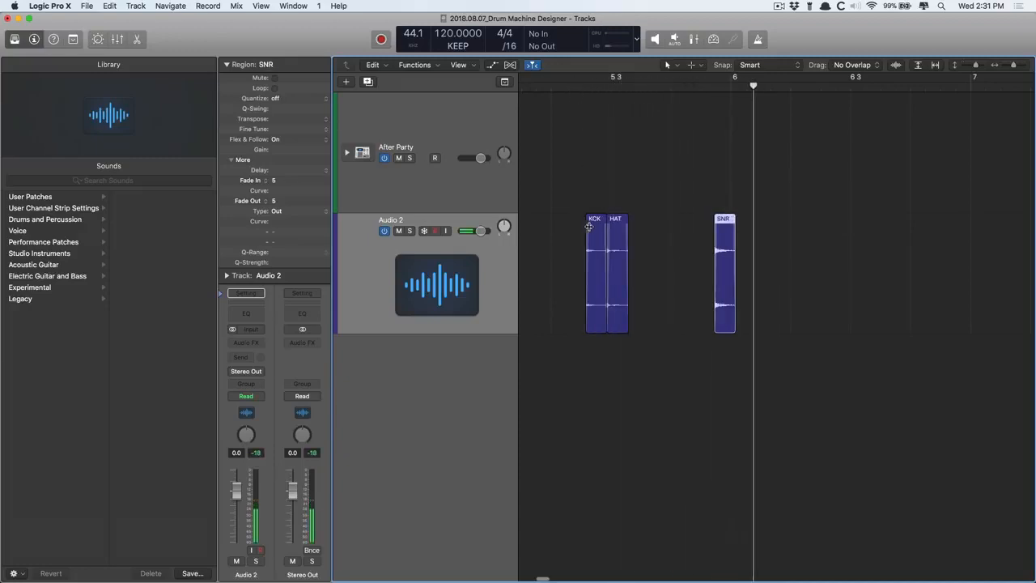
# Swap the names of the first two Audio 2 slices, making the first HAT and the second KCK
pyautogui.click(596, 228)
pyautogui.hotkey('shift', 'n')
pyautogui.write('HAT')
pyautogui.press('Return')
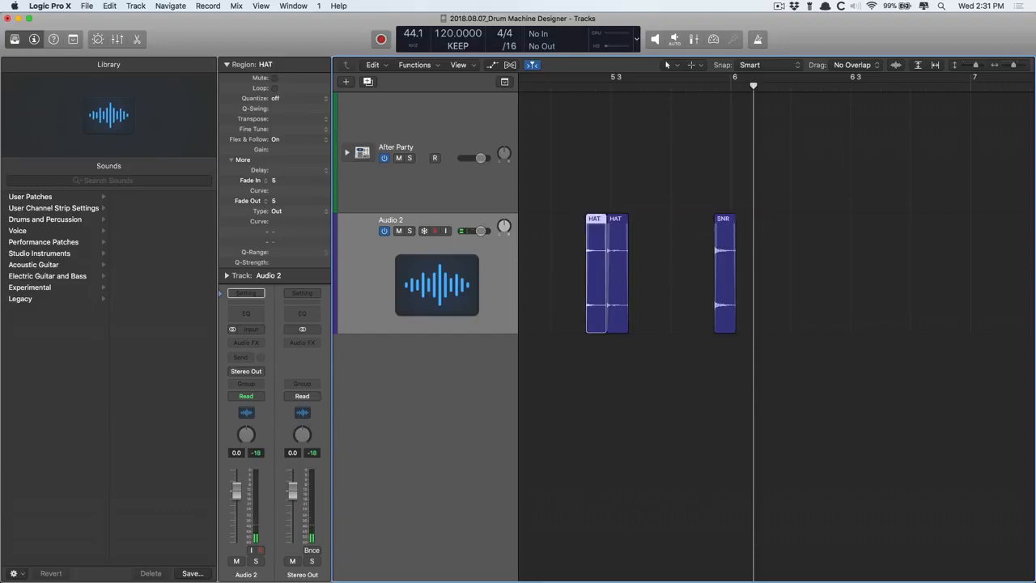
pyautogui.click(619, 231)
pyautogui.hotkey('shift', 'n')
pyautogui.write('KCK')
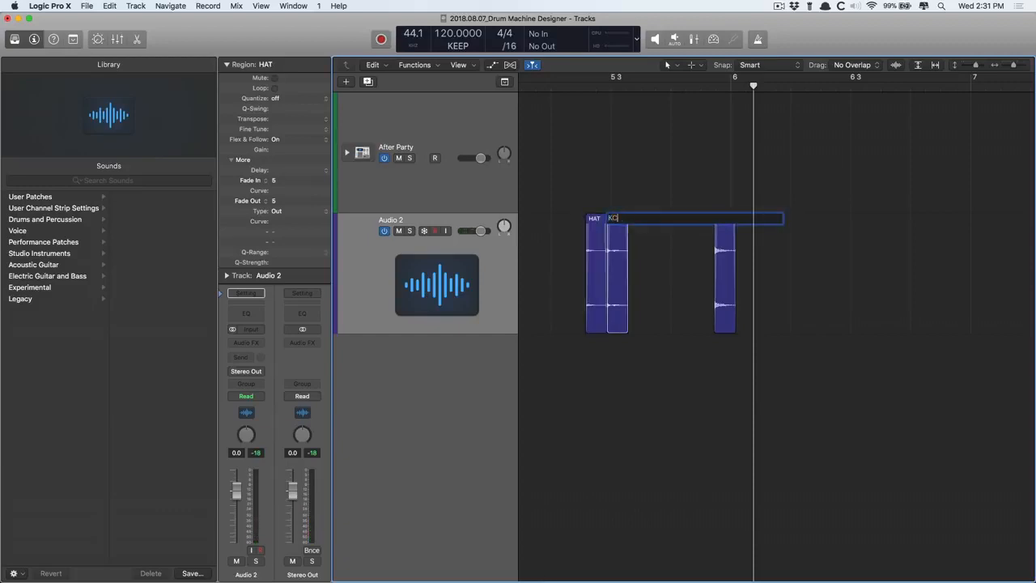
pyautogui.press('Return')
# Export the HAT, KCK and SNR regions as 24-bit WAVE files to the Bounces folder and add them to the Project Browser
pyautogui.moveTo(549, 230); pyautogui.dragTo(761, 250)
pyautogui.click(84, 5)
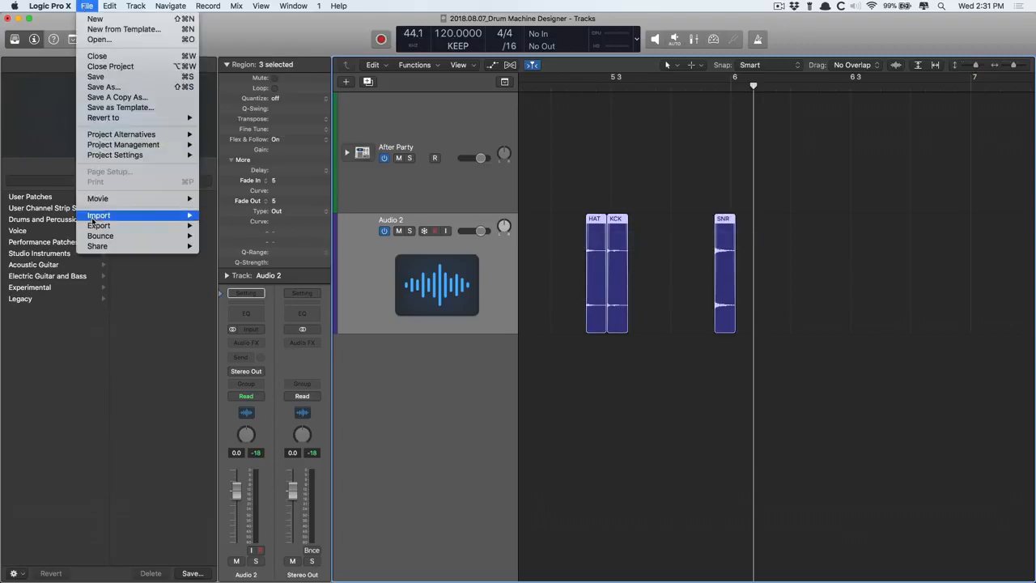
pyautogui.moveTo(97, 226)
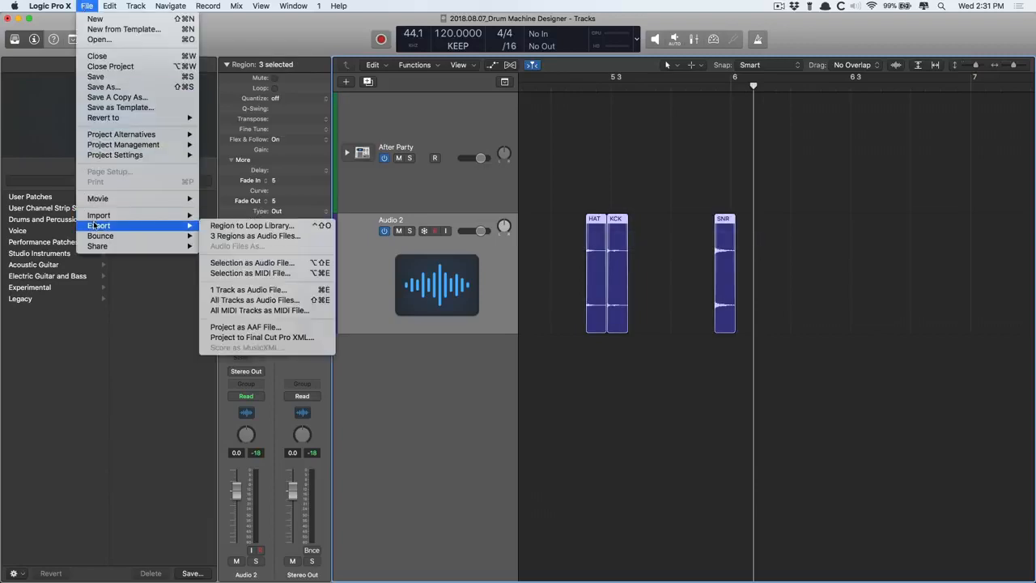
pyautogui.click(218, 236)
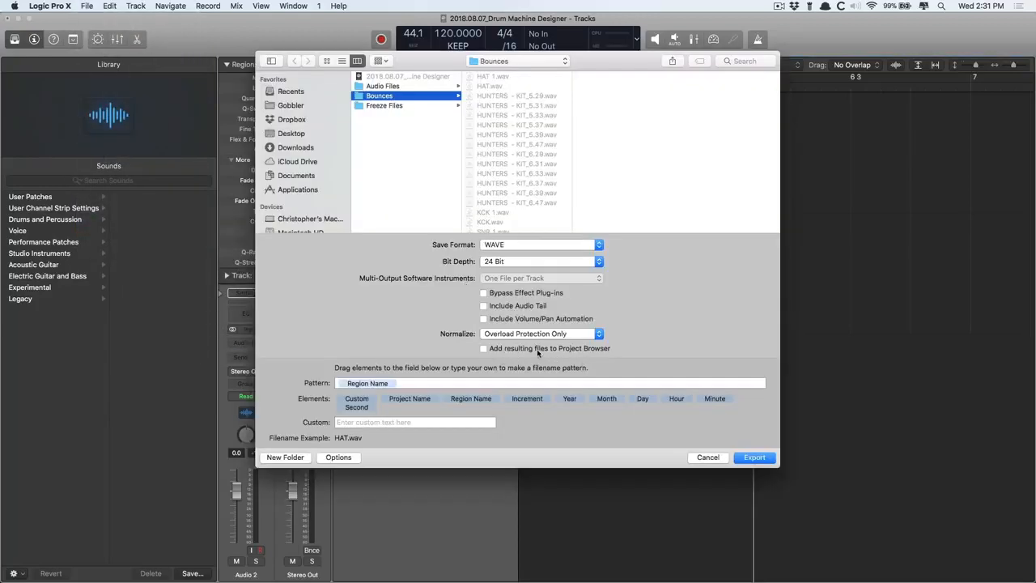
pyautogui.click(536, 349)
pyautogui.click(749, 463)
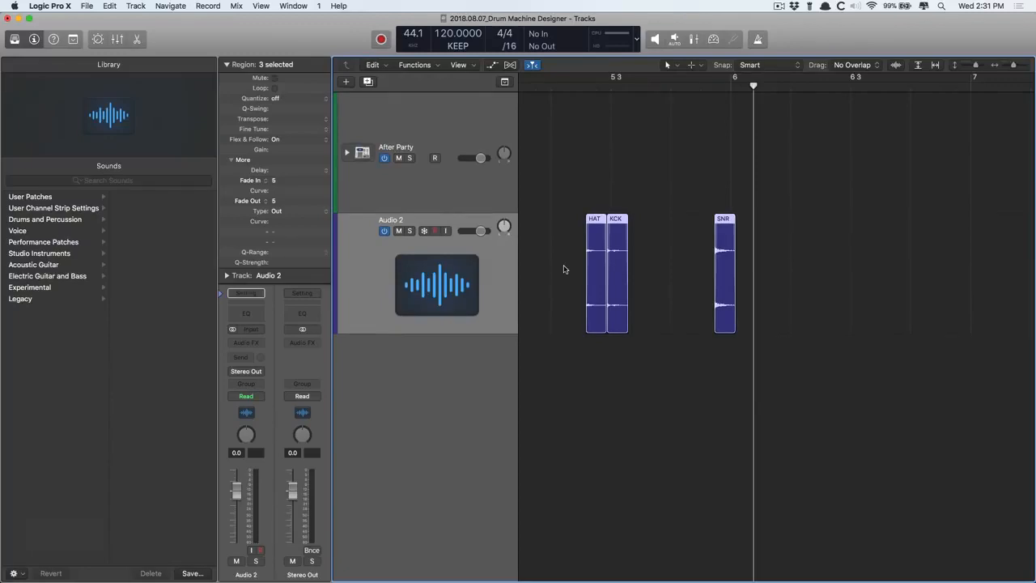
# Show the Project Browser with all audio file entries collapsed and select the After Party track
pyautogui.press('f')
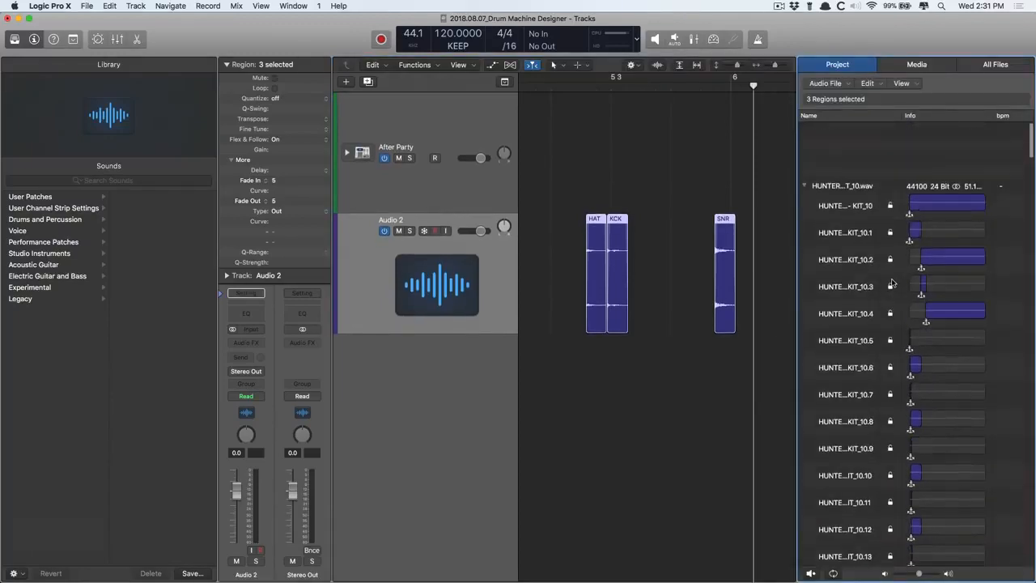
pyautogui.keyDown('alt'); pyautogui.click(805, 129); pyautogui.keyUp('alt')
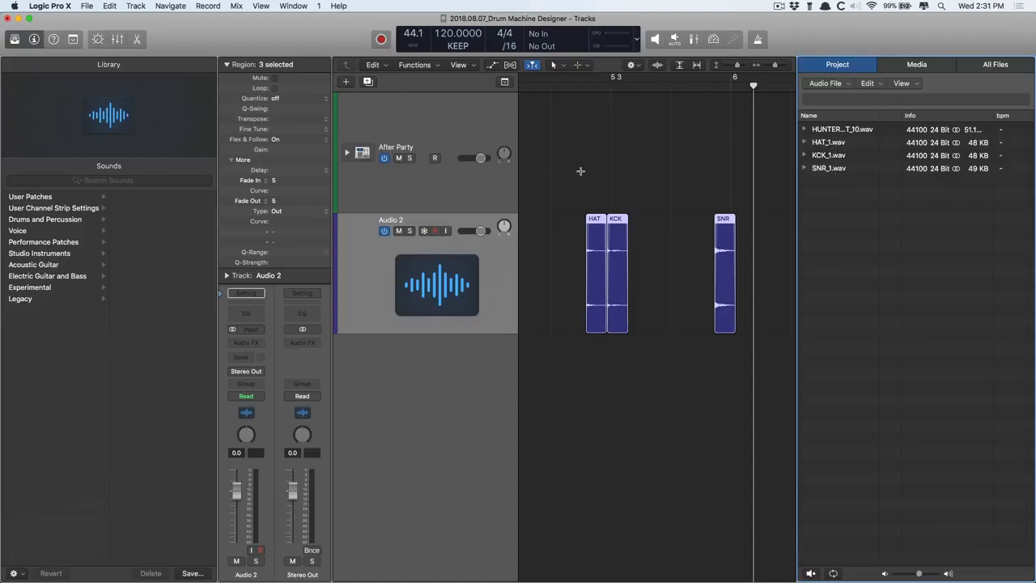
pyautogui.click(404, 121)
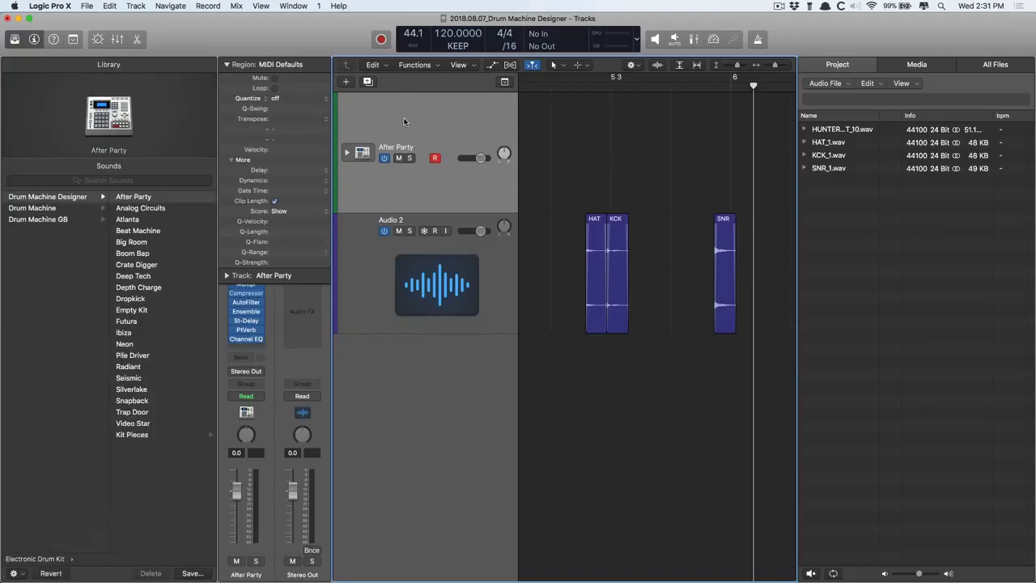
# Load the Empty Kit patch on the After Party track and open its Drum Machine Designer window
pyautogui.click(237, 68)
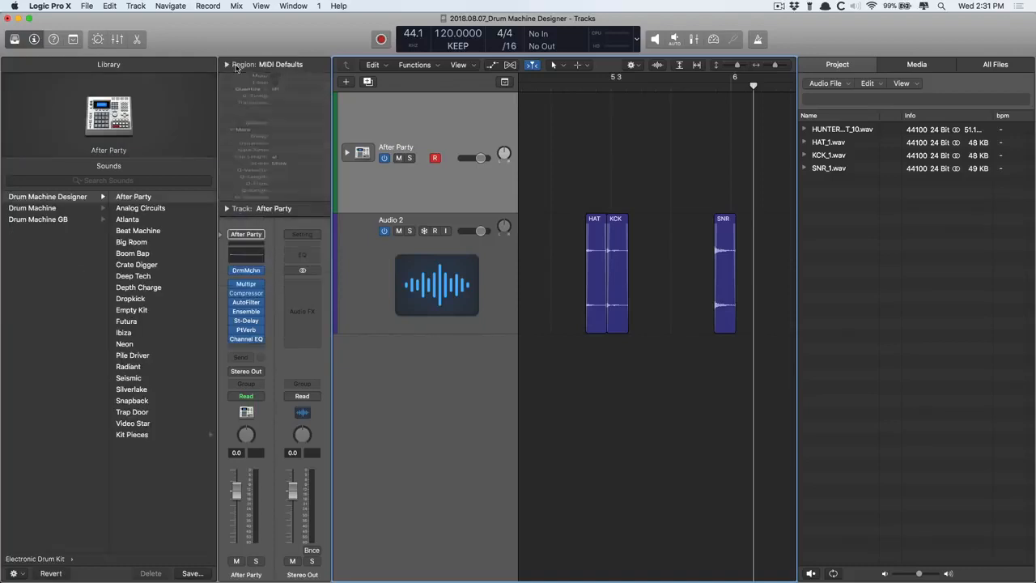
pyautogui.click(129, 310)
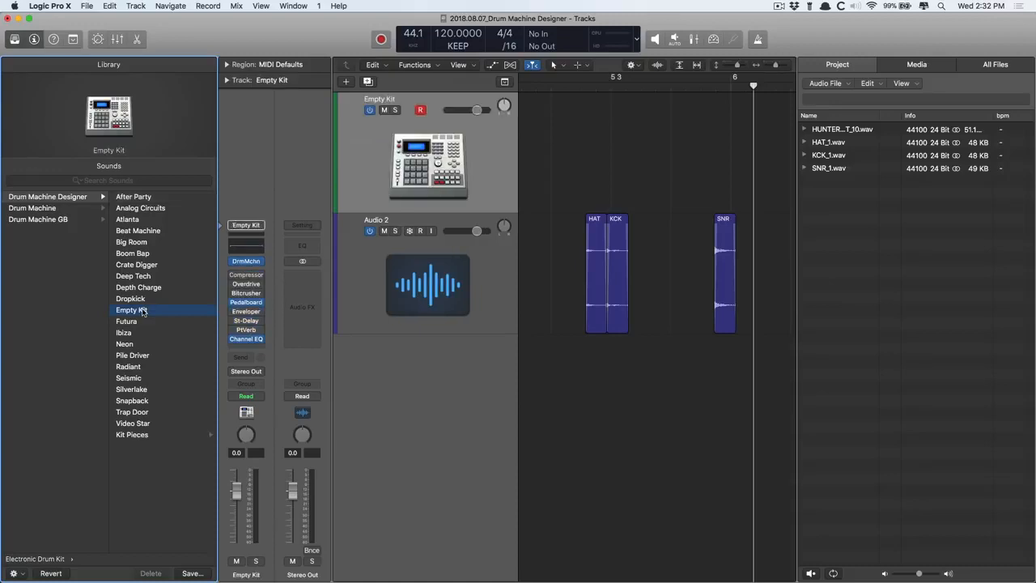
pyautogui.click(247, 263)
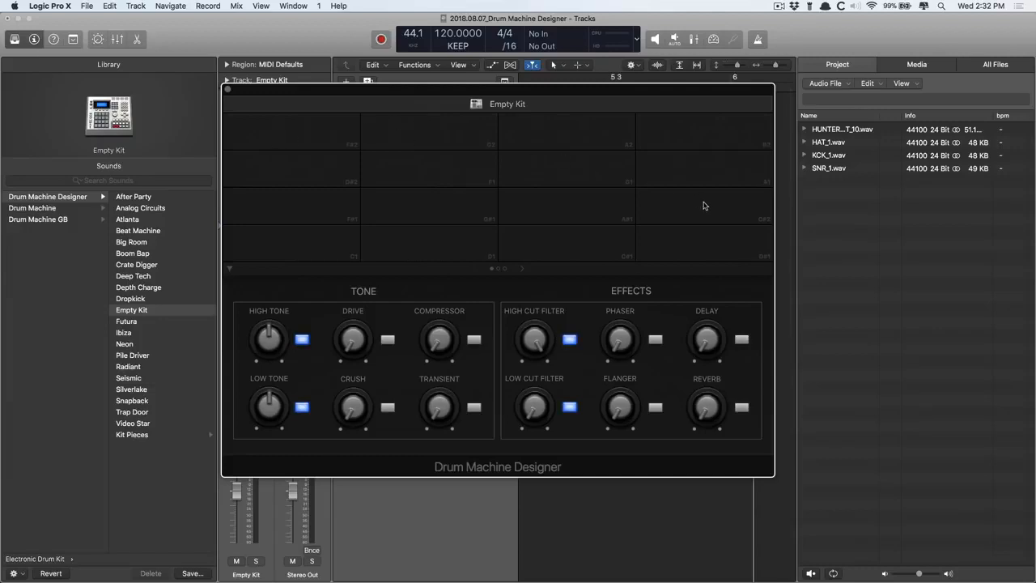
# Assign the HAT_1, KCK_1 and SNR_1 samples to the first three bottom-row pads of Empty Kit and check its other pad pages
pyautogui.click(521, 268)
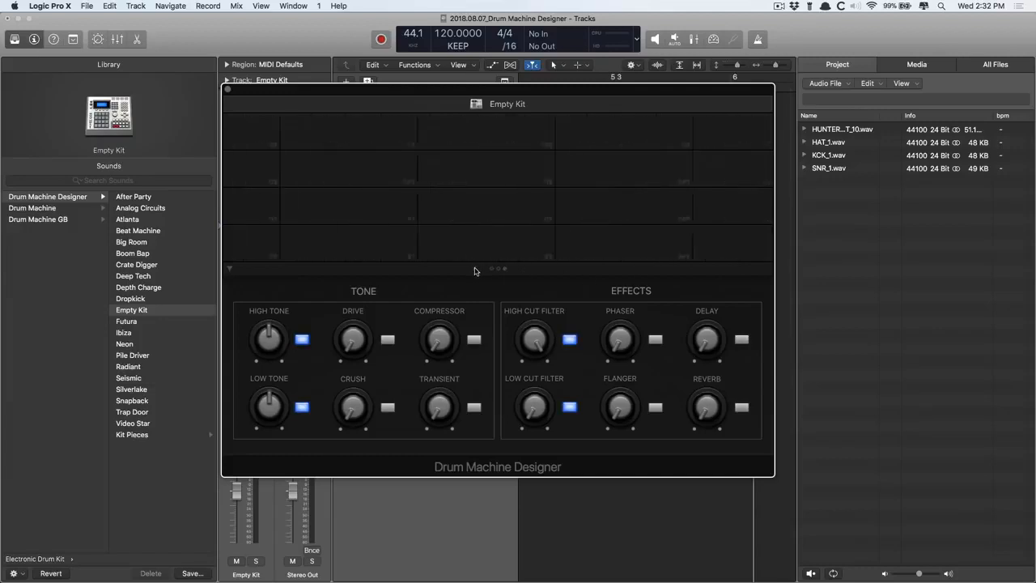
pyautogui.moveTo(857, 200); pyautogui.dragTo(309, 240)
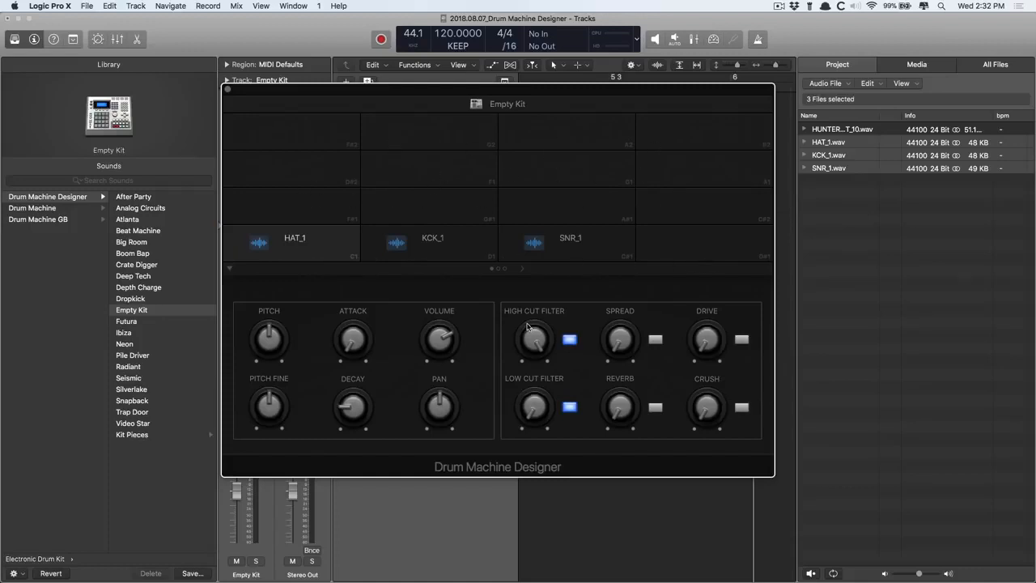
pyautogui.click(521, 270)
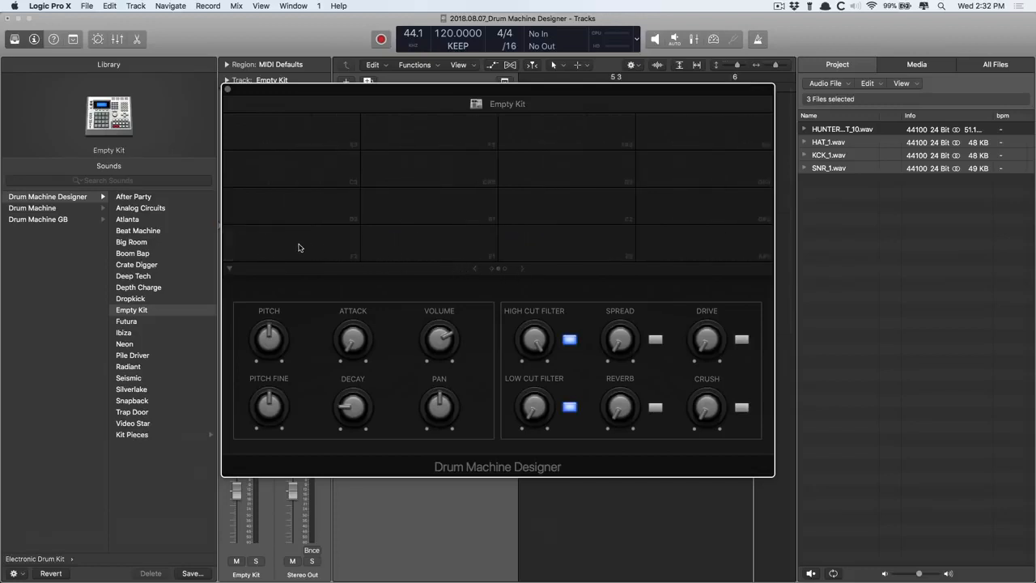
pyautogui.click(476, 270)
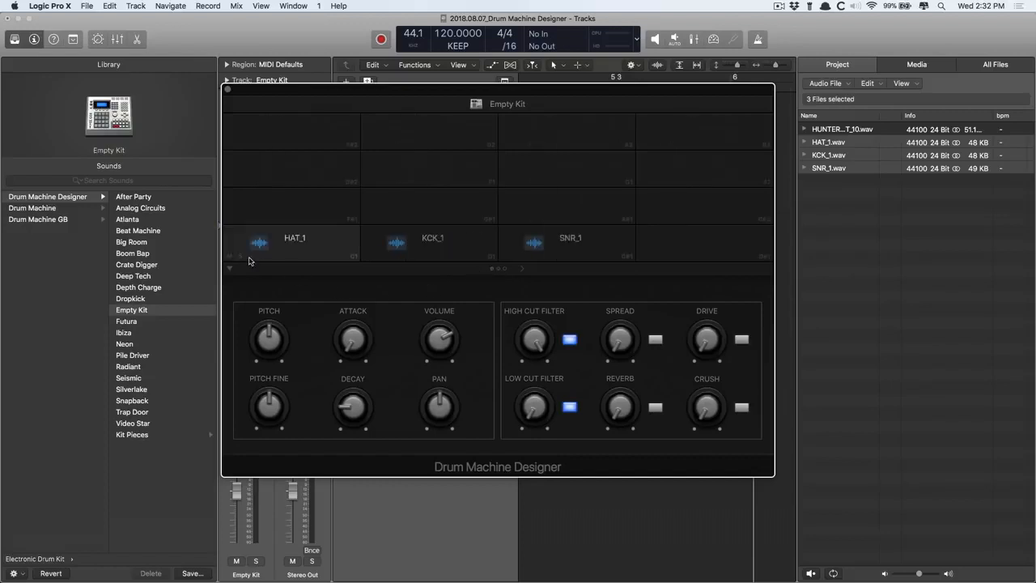
# Audition the HAT_1, KCK_1 and SNR_1 pads while adjusting their pitch, and close the Drum Machine Designer window
pyautogui.click(286, 237)
pyautogui.click(255, 238)
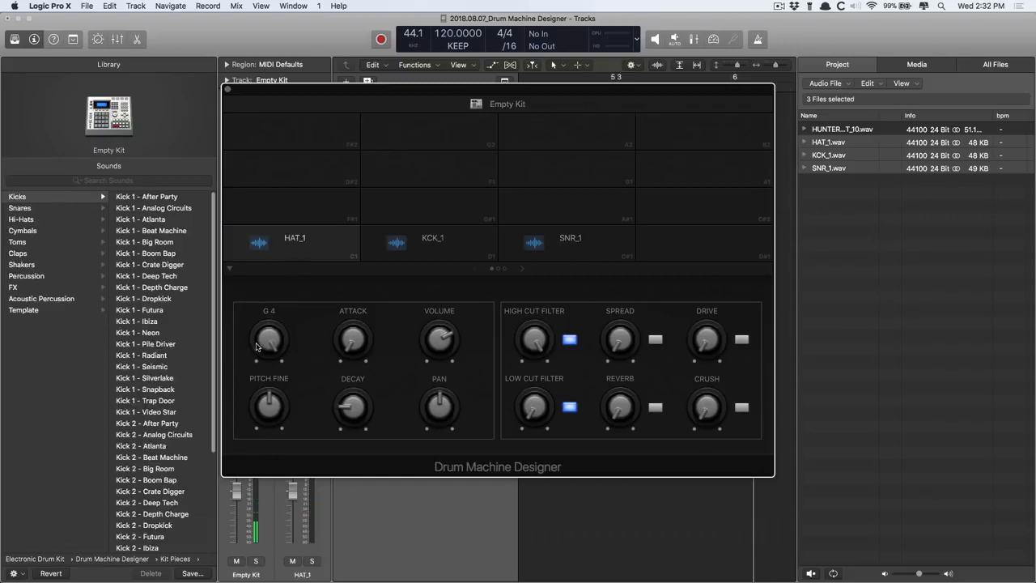
pyautogui.click(421, 252)
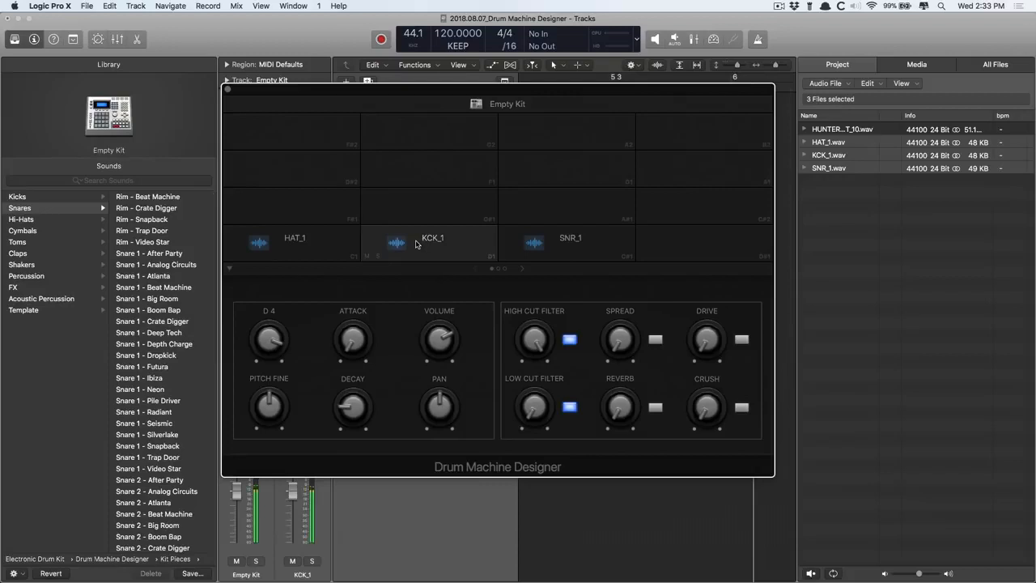
pyautogui.click(517, 243)
pyautogui.moveTo(278, 347); pyautogui.dragTo(261, 285)
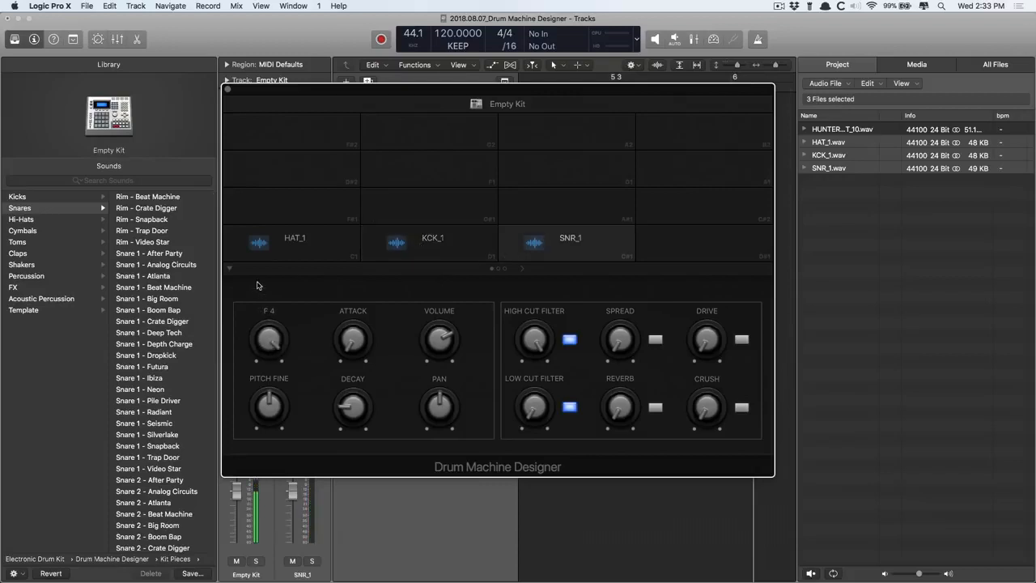
pyautogui.moveTo(259, 341); pyautogui.dragTo(273, 324)
pyautogui.click(567, 235)
pyautogui.press('super+w')
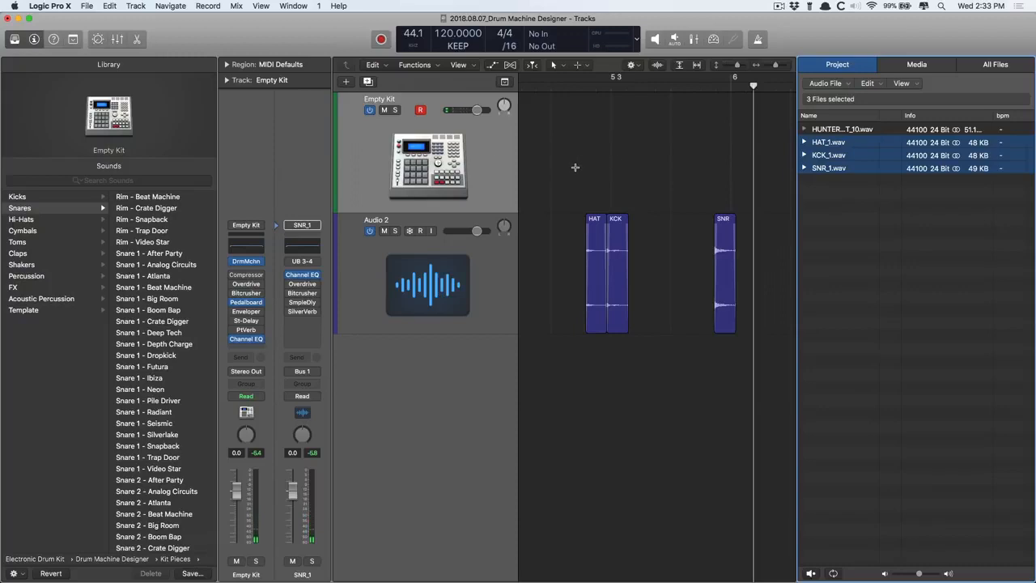
# Create an empty one-bar MIDI region at bar 2 on the Empty Kit track with the Pencil Tool
pyautogui.click(584, 110)
pyautogui.press('t')
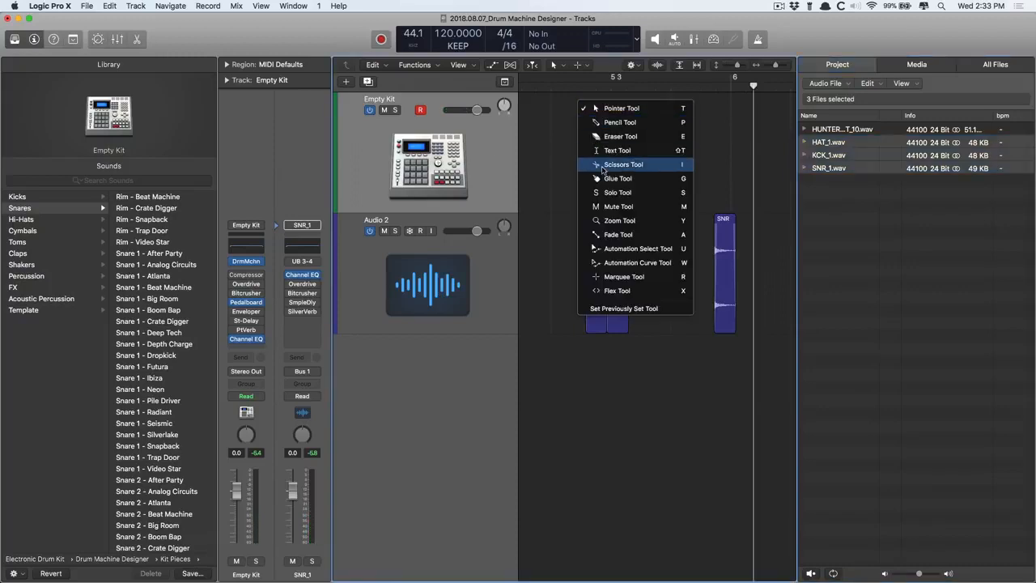
pyautogui.keyDown('super'); pyautogui.click(601, 124); pyautogui.keyUp('super')
pyautogui.hscroll(-5, 560, 159)
pyautogui.hscroll(-5, 556, 159)
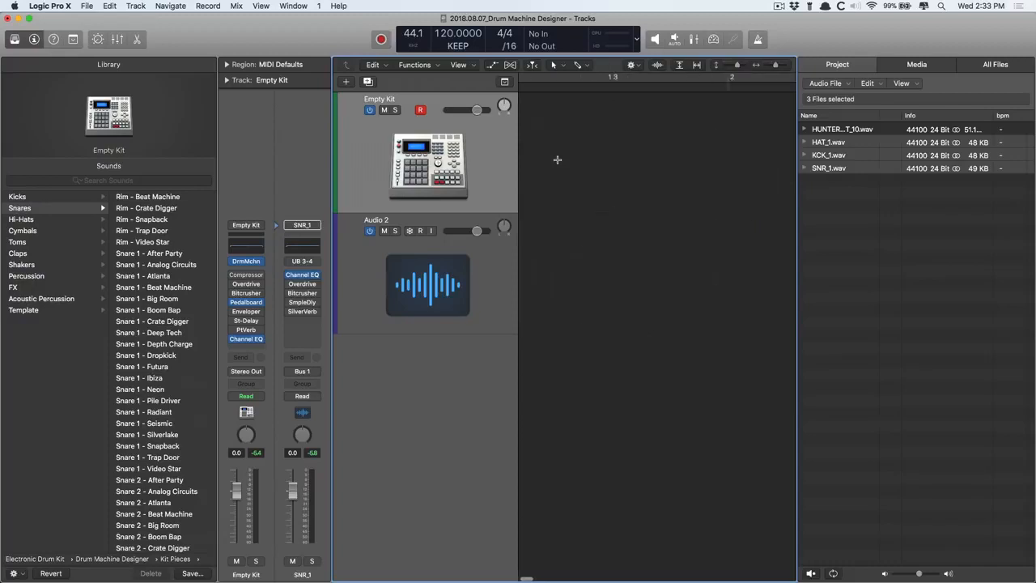
pyautogui.press('super+Down')
pyautogui.press('super+Left')
pyautogui.press('super+Left')
pyautogui.press('super+Left')
pyautogui.press('super+Left')
pyautogui.keyDown('super'); pyautogui.click(568, 165); pyautogui.keyUp('super')
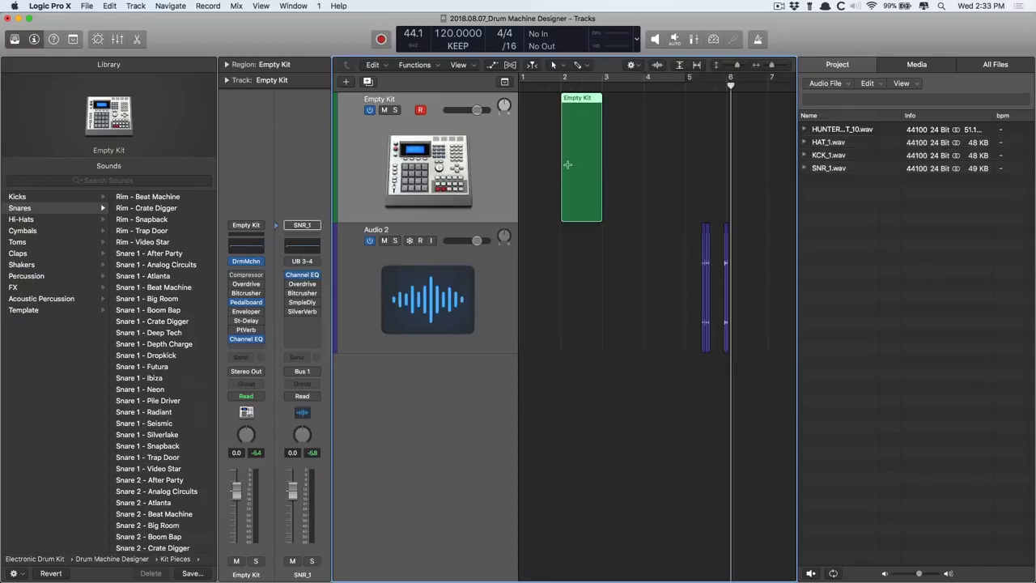
# Open the Empty Kit region in an enlarged Piano Roll focused on the three sample rows, with the Project Browser hidden
pyautogui.doubleClick(588, 163)
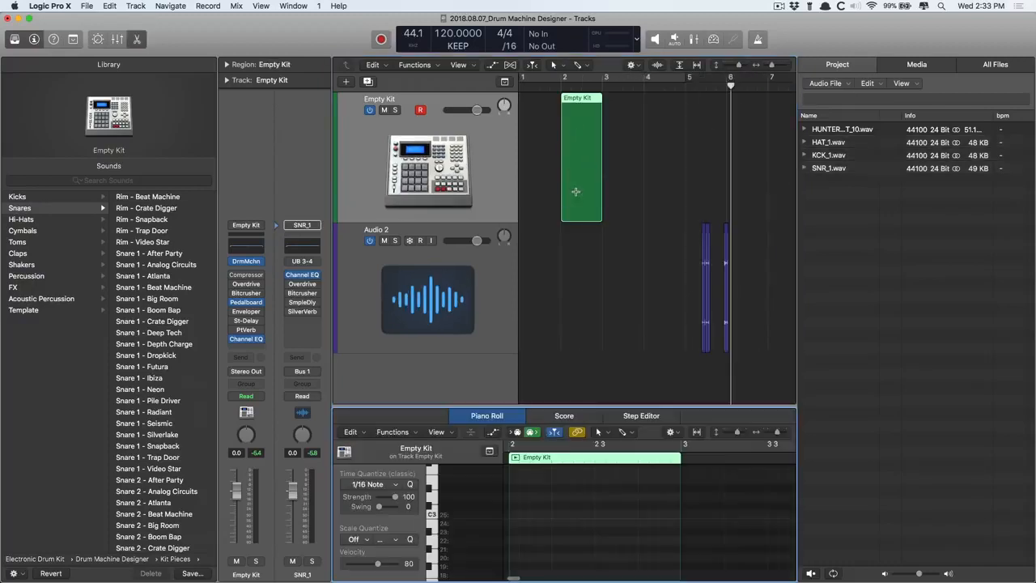
pyautogui.moveTo(584, 405); pyautogui.dragTo(582, 106)
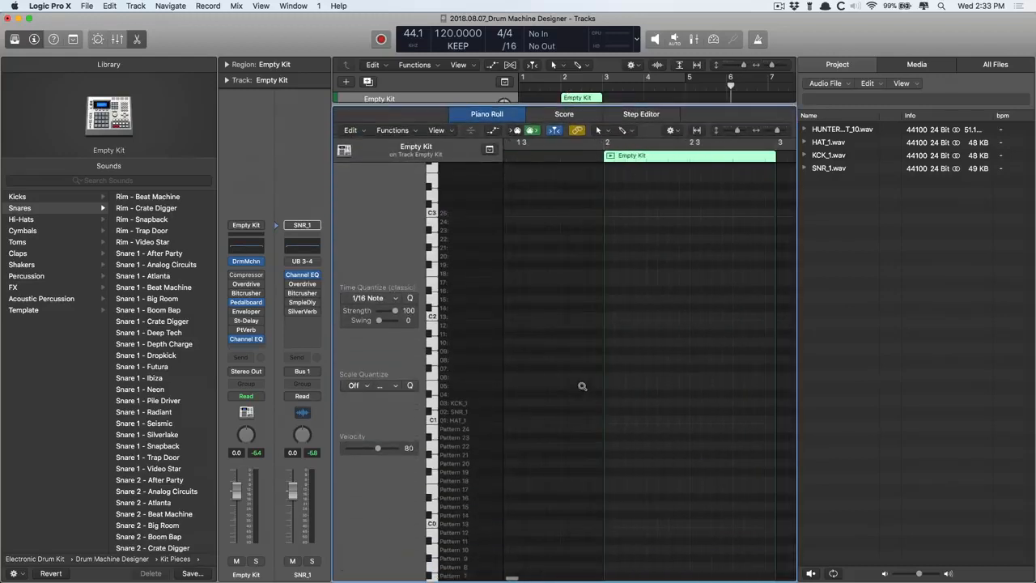
pyautogui.moveTo(581, 374); pyautogui.dragTo(765, 536)
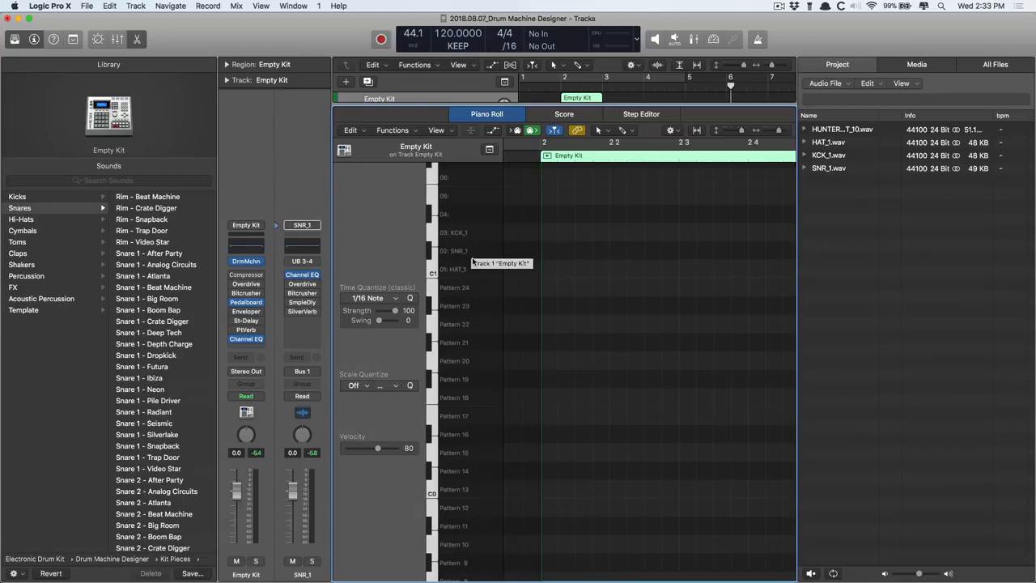
pyautogui.press('f')
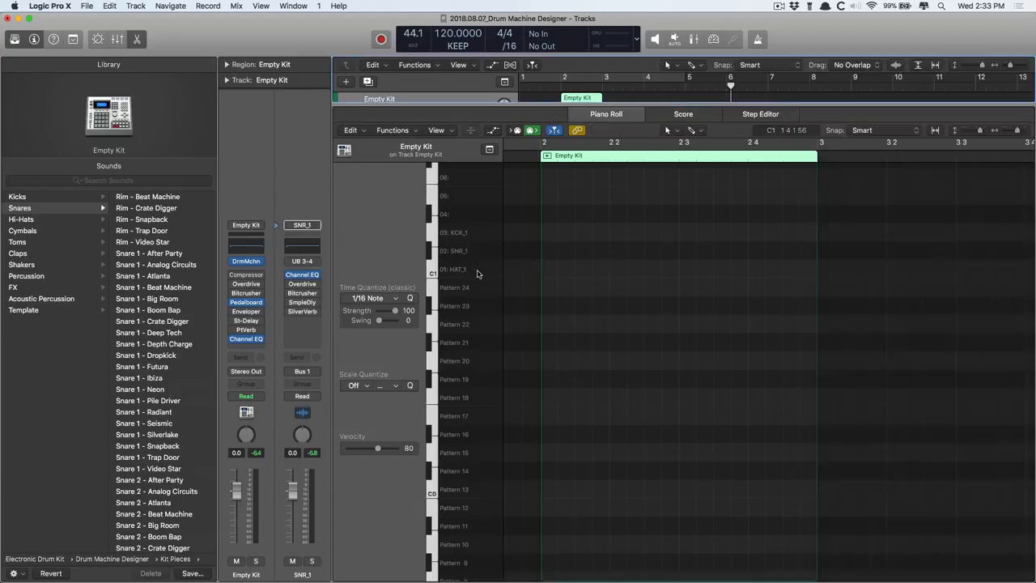
pyautogui.scroll(2, 609, 265)
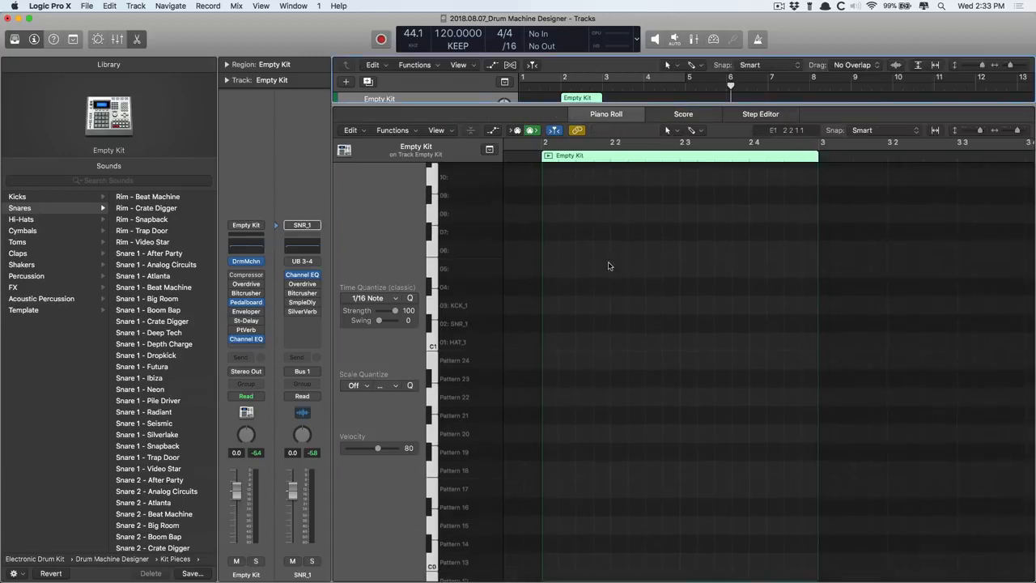
# Paint sixteenth notes across all of bar 2 on the HAT_1 row with the Brush Tool
pyautogui.rightClick(549, 330)
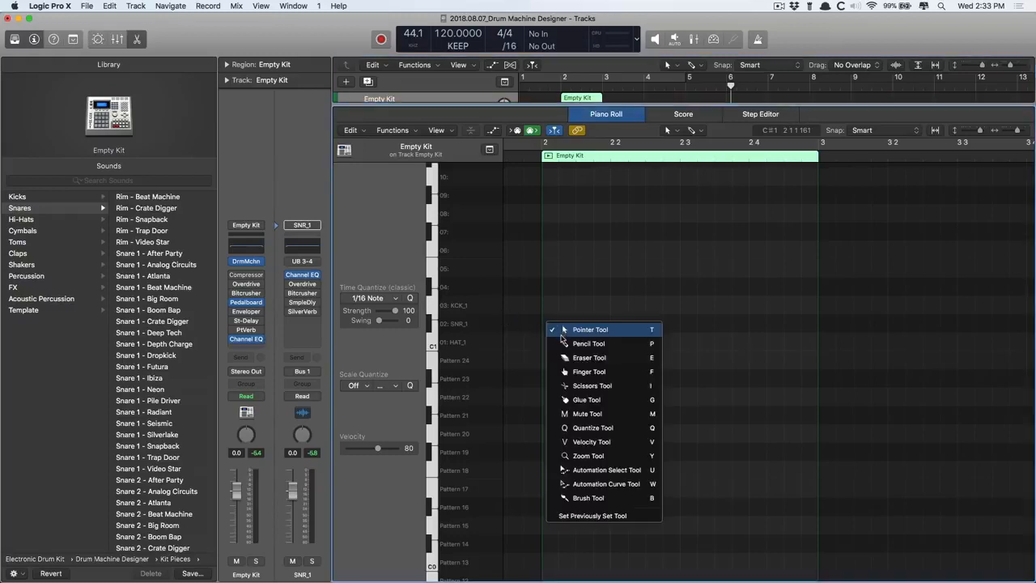
pyautogui.click(588, 497)
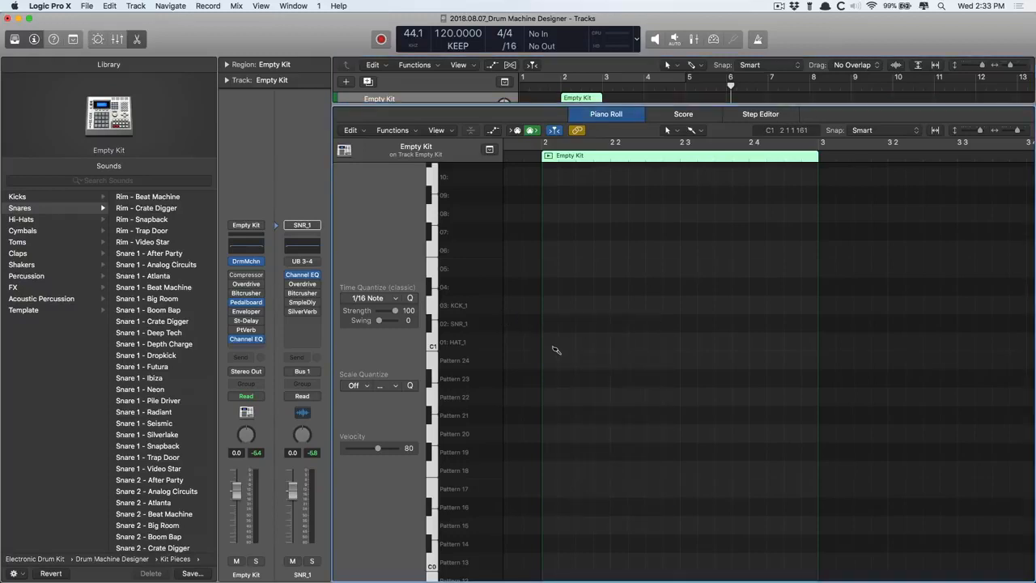
pyautogui.moveTo(549, 342); pyautogui.dragTo(816, 350)
pyautogui.hscroll(3, 815, 351)
pyautogui.hscroll(-8, 543, 207)
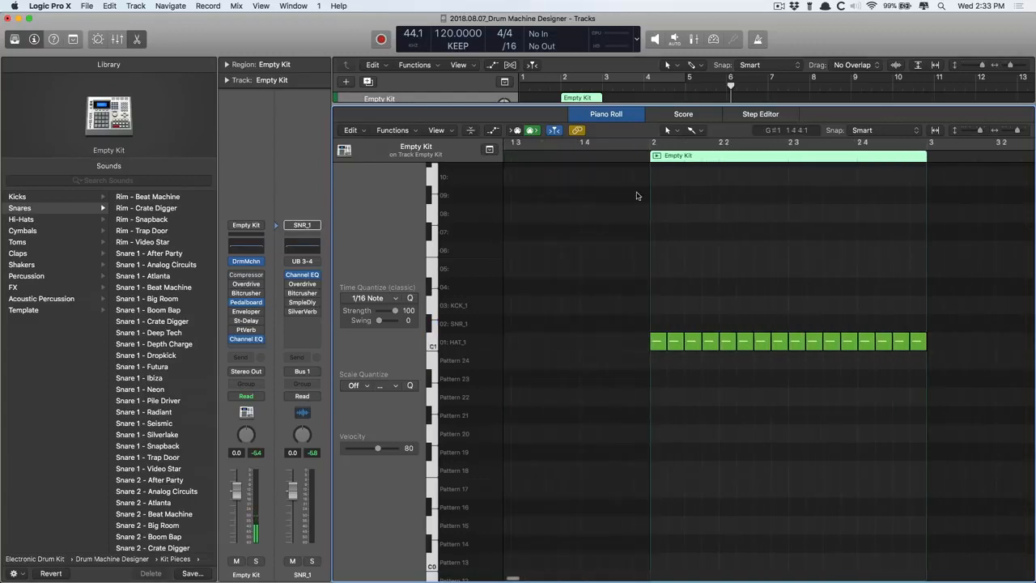
# Place KCK_1 notes at 2 1, 2 2 3 and 2 3 while auditioning the pattern, and close the Piano Roll
pyautogui.click(657, 305)
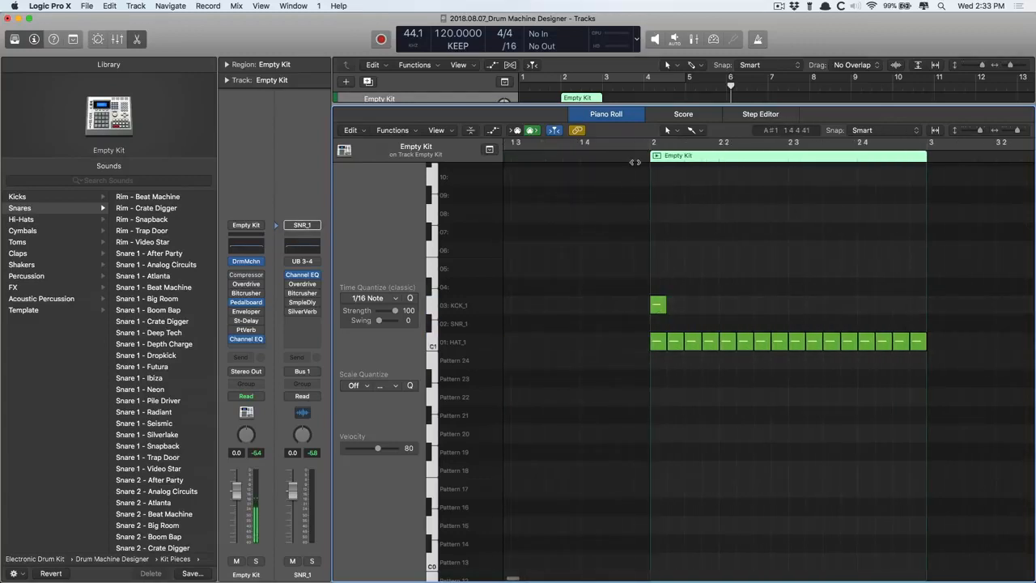
pyautogui.click(633, 161)
pyautogui.click(797, 305)
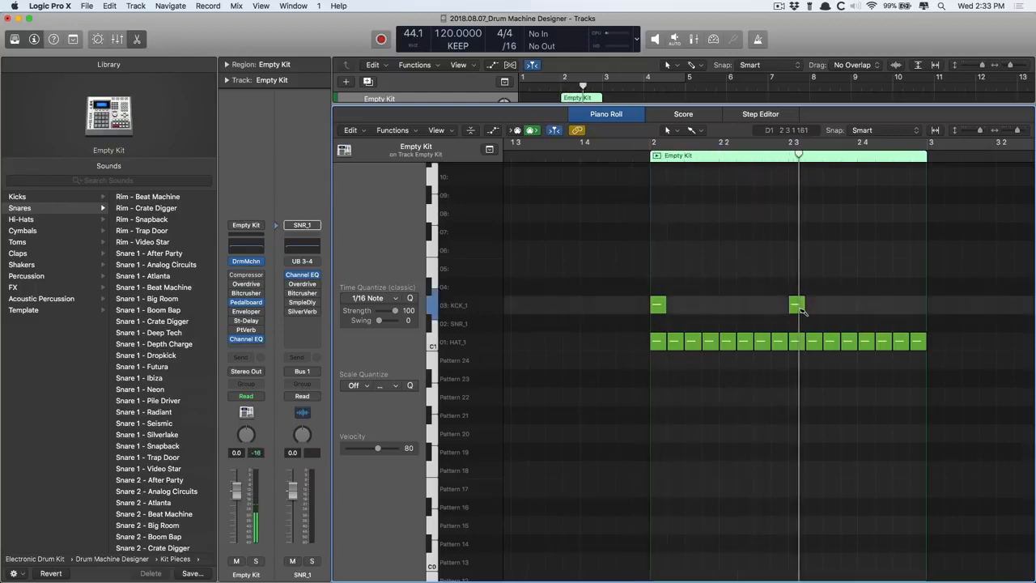
pyautogui.click(830, 305)
pyautogui.hscroll(5, 830, 305)
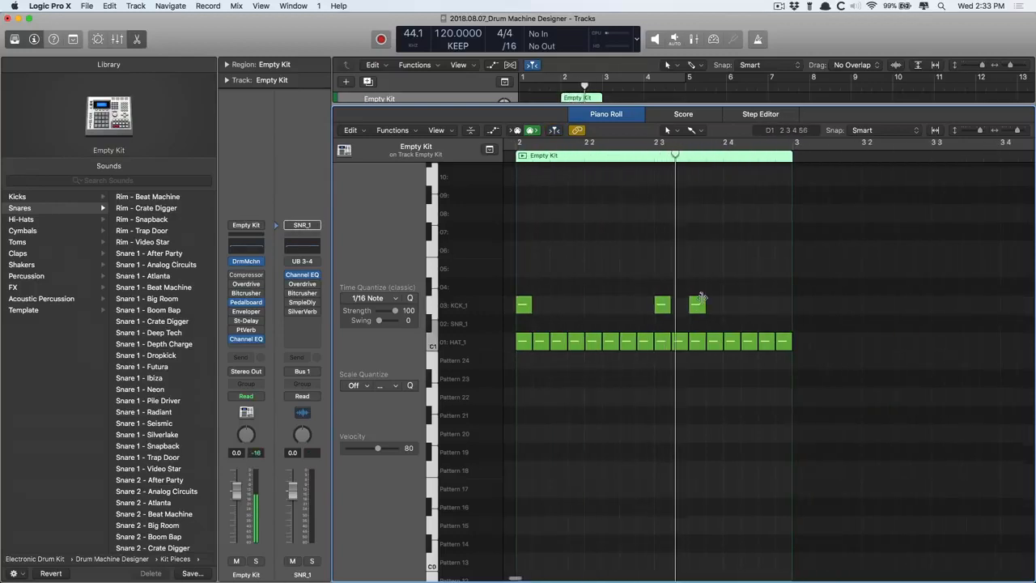
pyautogui.press('space')
pyautogui.click(700, 305)
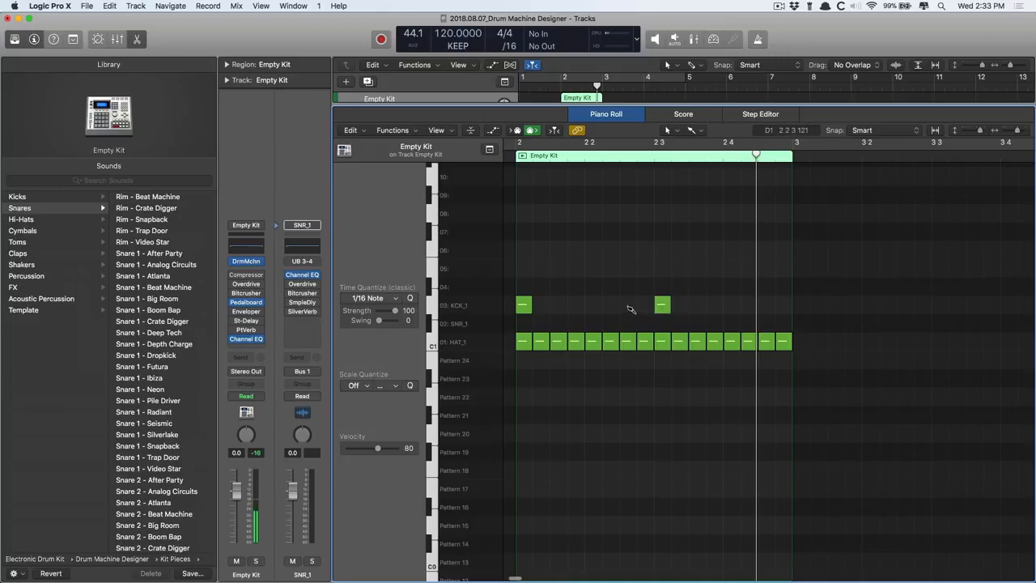
pyautogui.press('space')
pyautogui.click(630, 306)
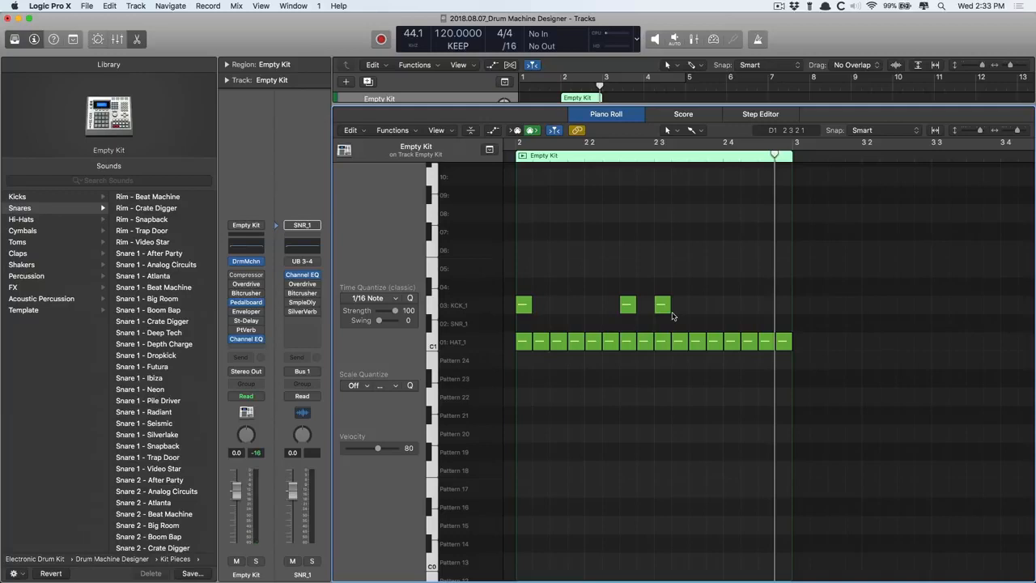
pyautogui.press('p')
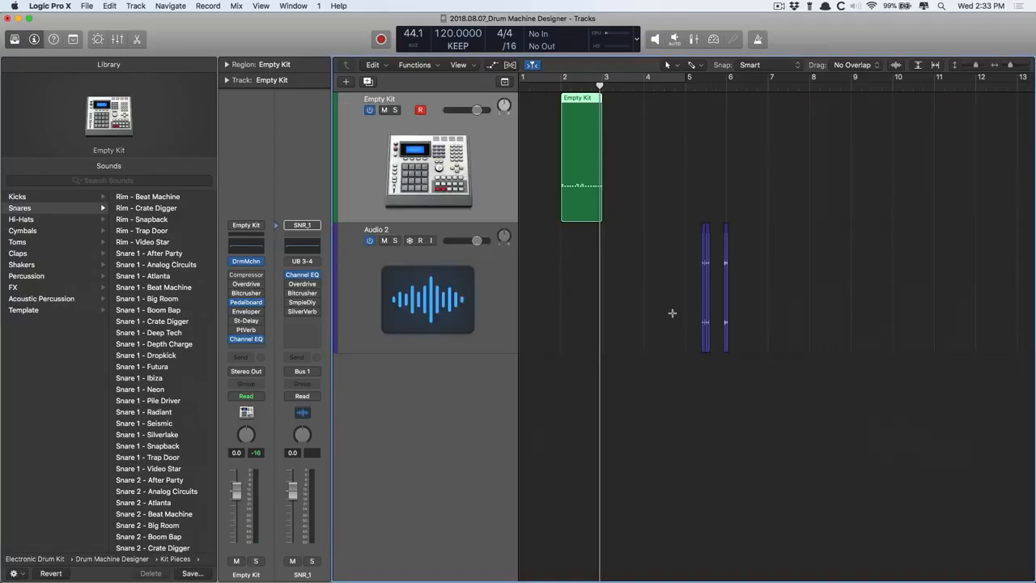